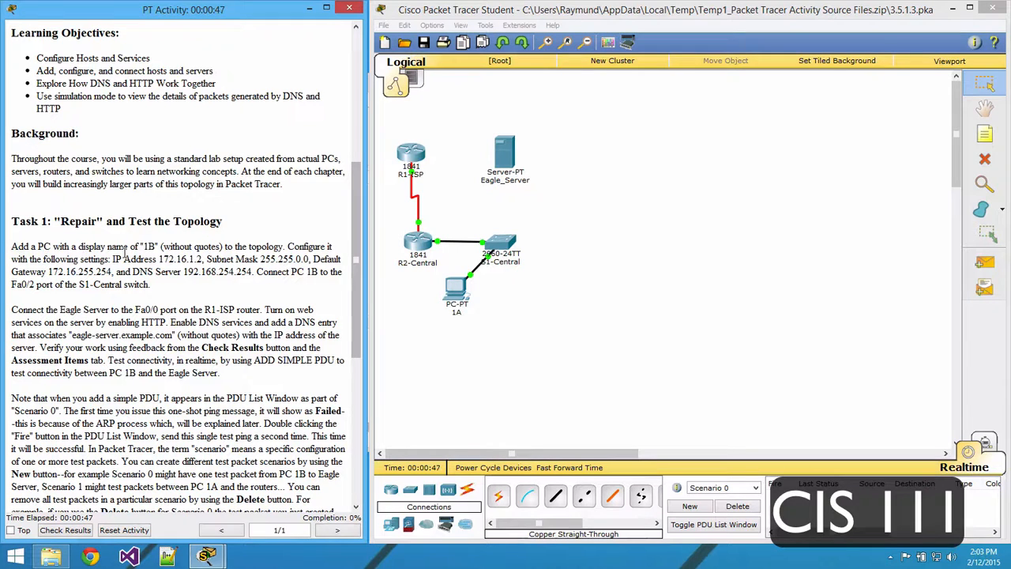
Add a generic PC to the topology near the S1-Central switch and give it the display name 1B.
left_click(392, 525)
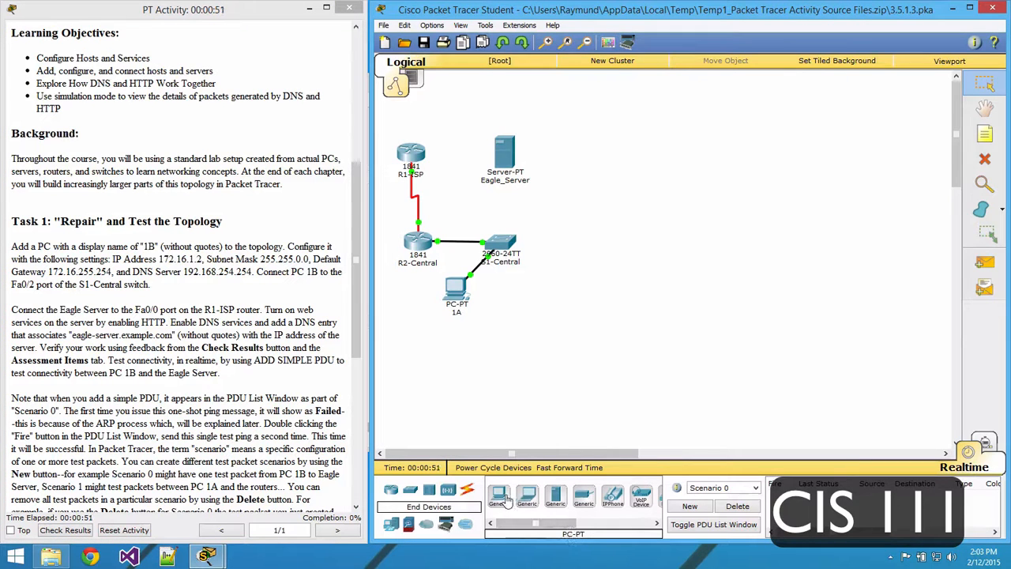
left_click(501, 499)
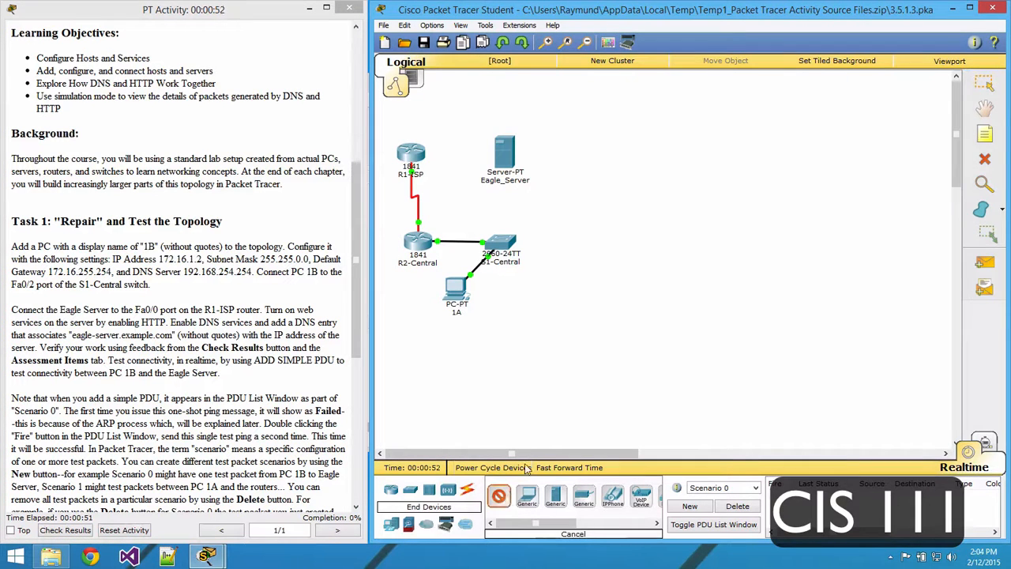
left_click(555, 218)
left_click(556, 239)
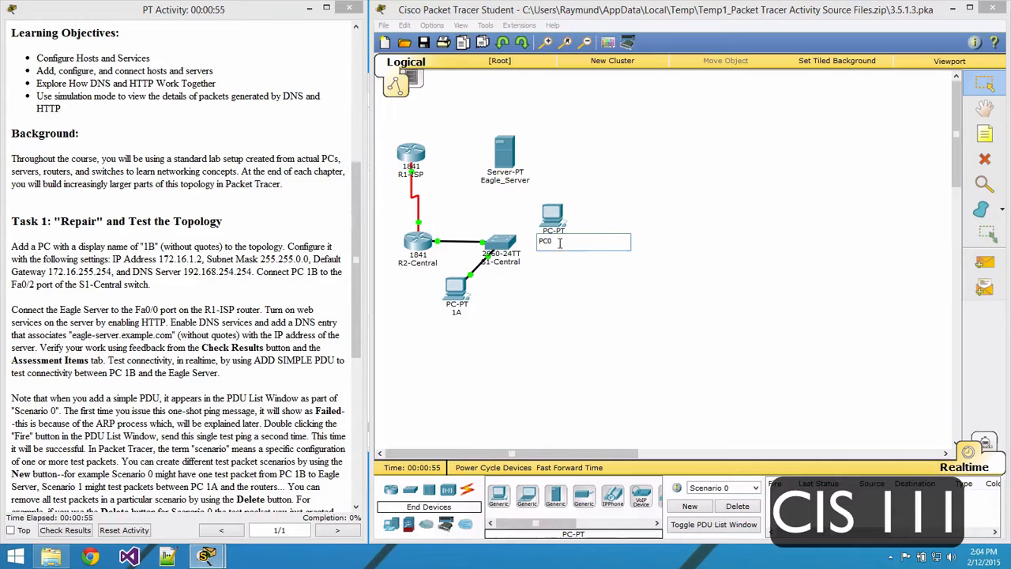
key("BackSpace")
key("BackSpace")
key("BackSpace")
type("1B")
key("Return")
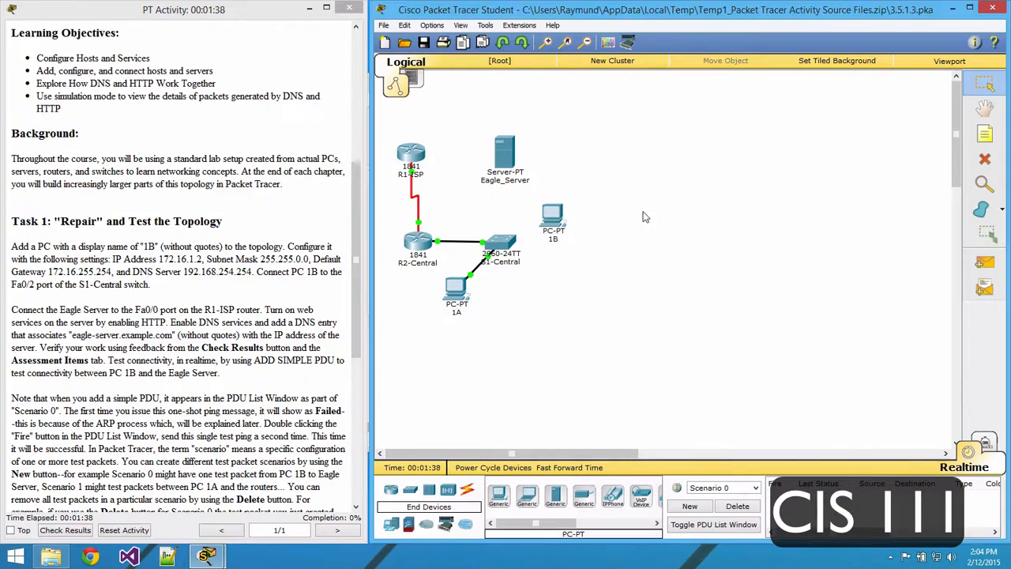
Set PC 1B's static default gateway to 172.16.255.254, copying the address from the activity instructions.
left_click(545, 225)
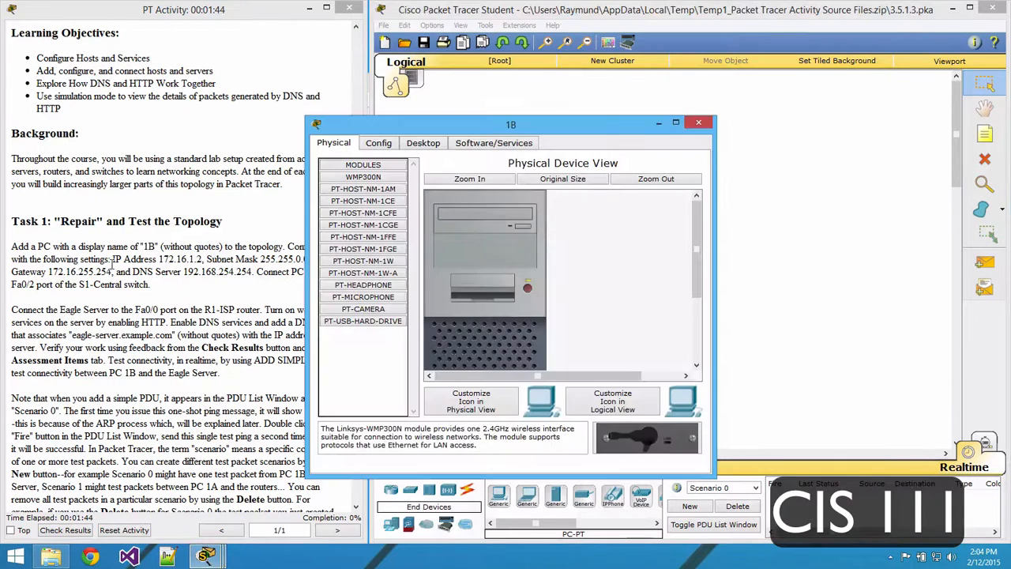
left_click_drag(478, 131, 547, 117)
left_click(446, 128)
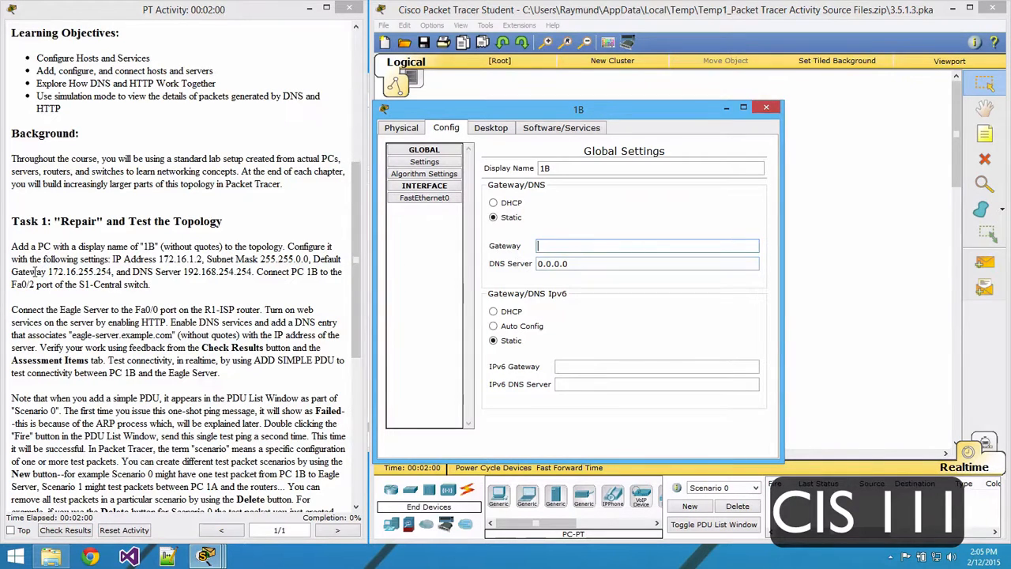
left_click(54, 271)
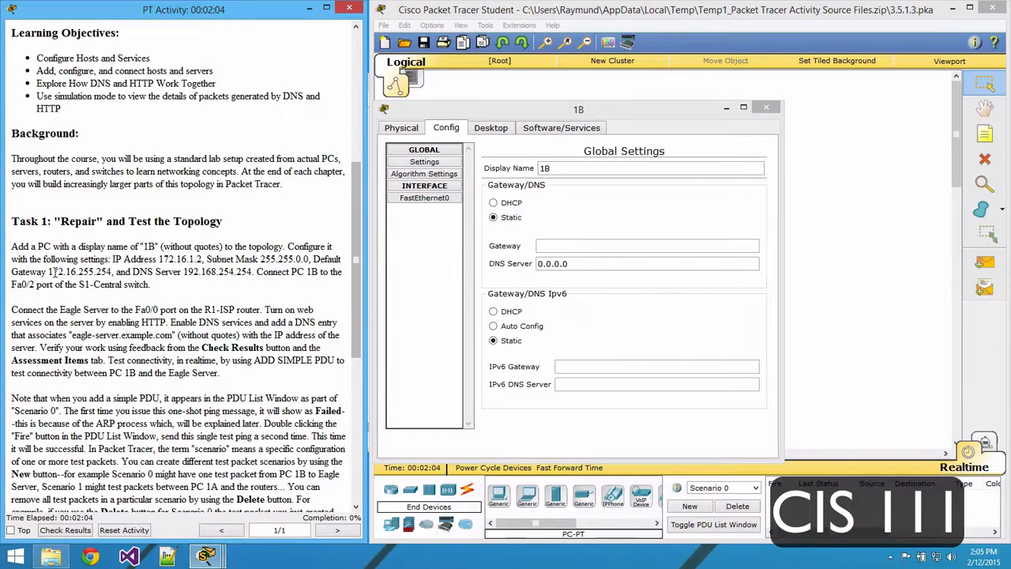
double_click(63, 271)
left_click(63, 271)
triple_click(70, 270)
left_click(87, 303)
double_click(80, 271)
key("ctrl+c")
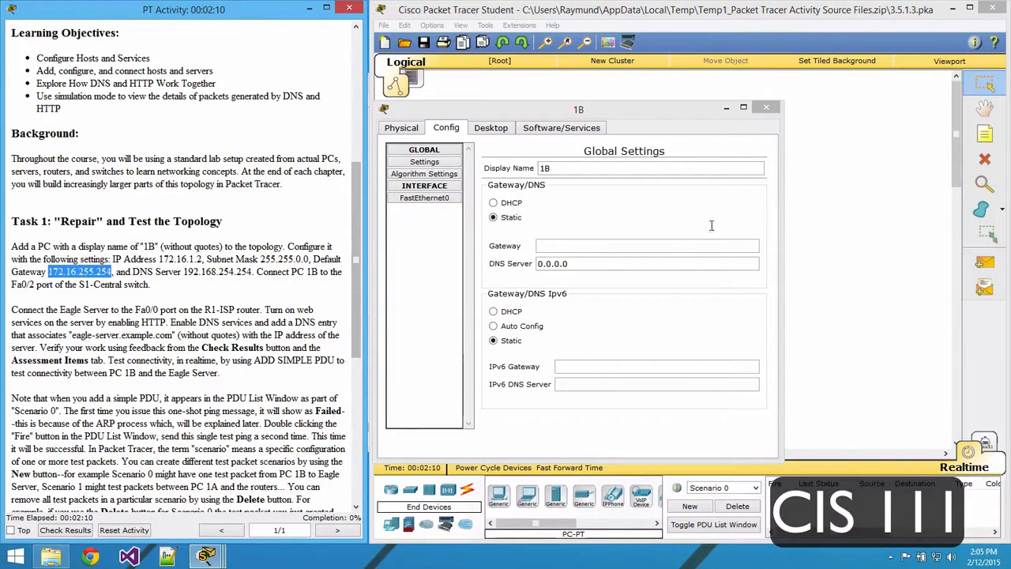
left_click(579, 247)
key("ctrl+v")
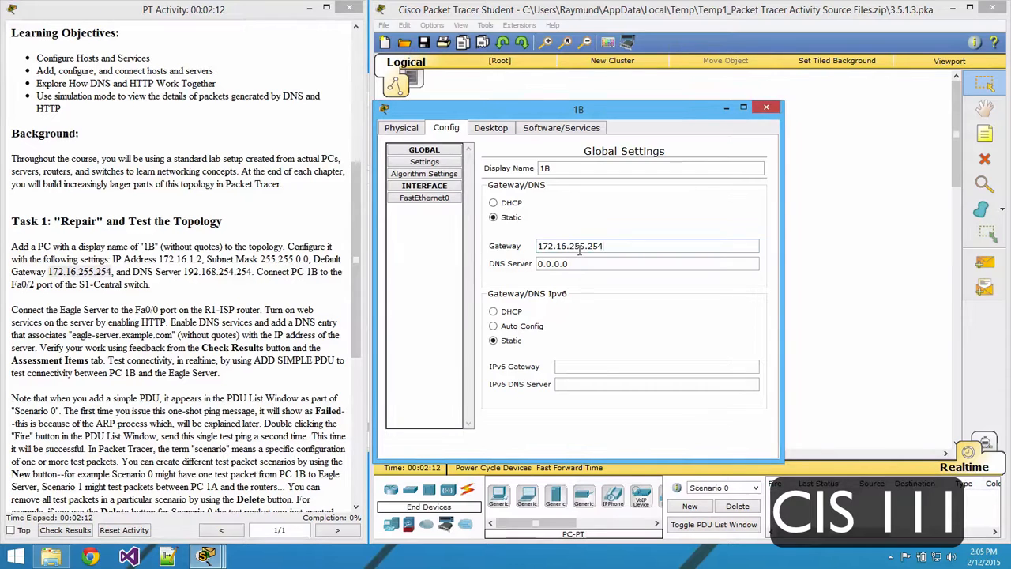
Set PC 1B's DNS server to 192.168.254.254, as given in the activity instructions.
left_click(560, 265)
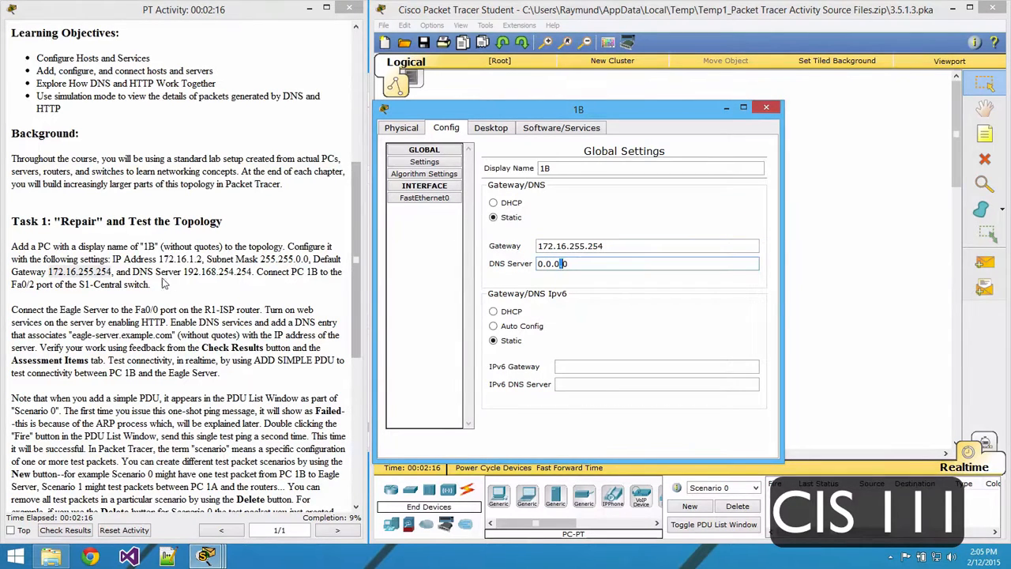
triple_click(198, 271)
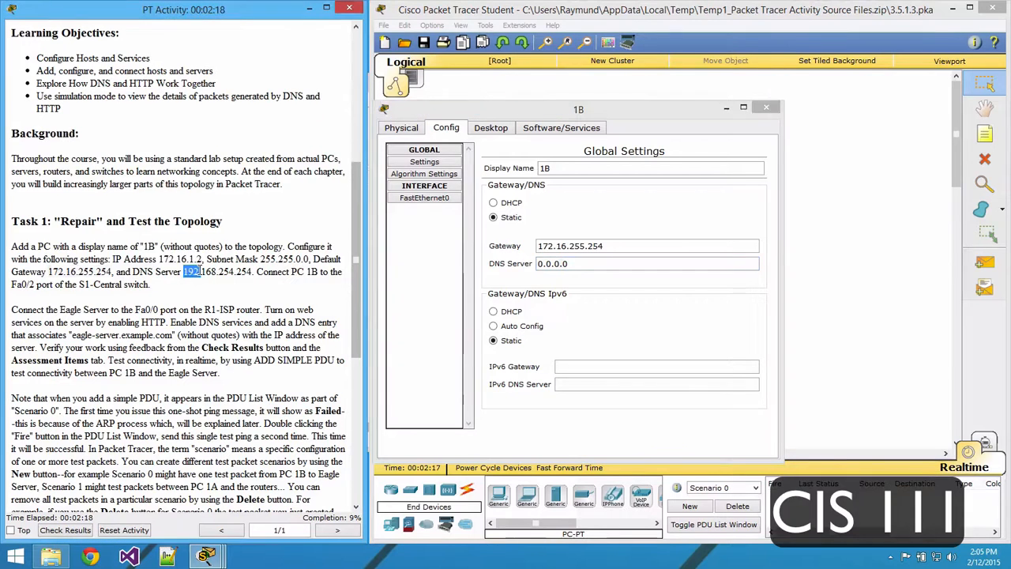
left_click(215, 302)
double_click(209, 272)
key("ctrl+c")
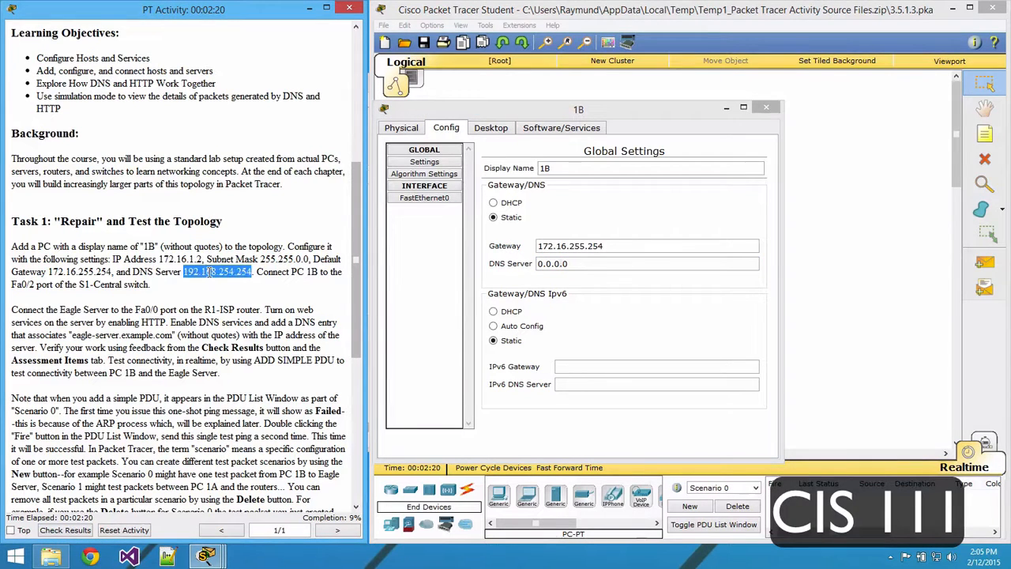
left_click(545, 263)
double_click(546, 263)
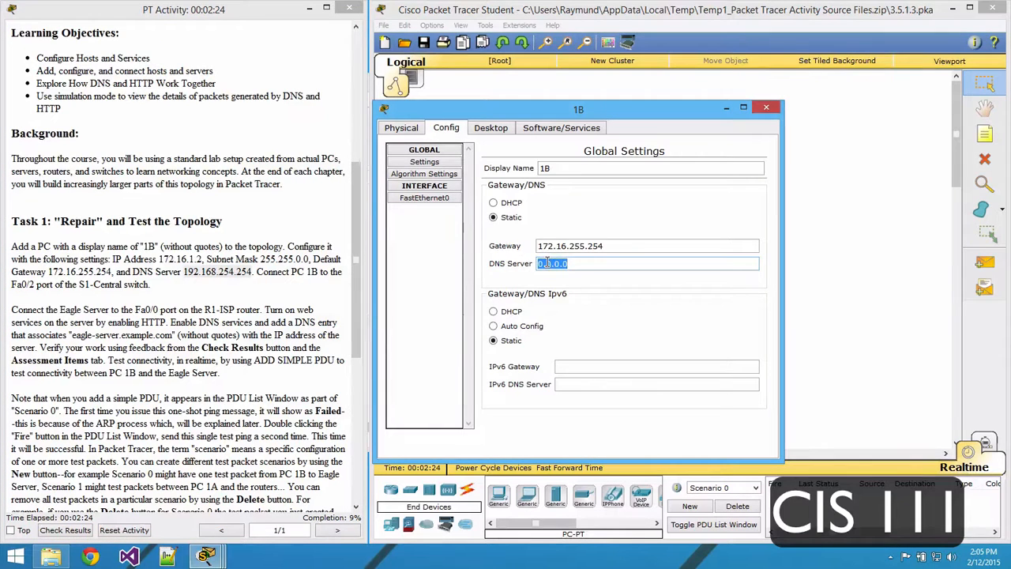
key("ctrl+v")
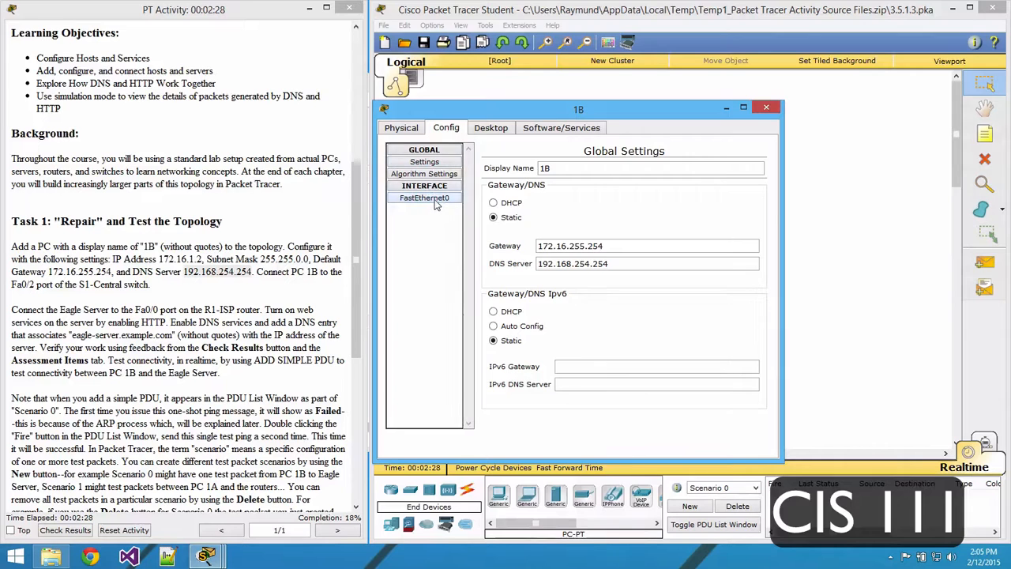
Give PC 1B's FastEthernet0 interface the IP address 172.16.1.2 with subnet mask 255.255.0.0, and close the PC's configuration.
left_click(434, 203)
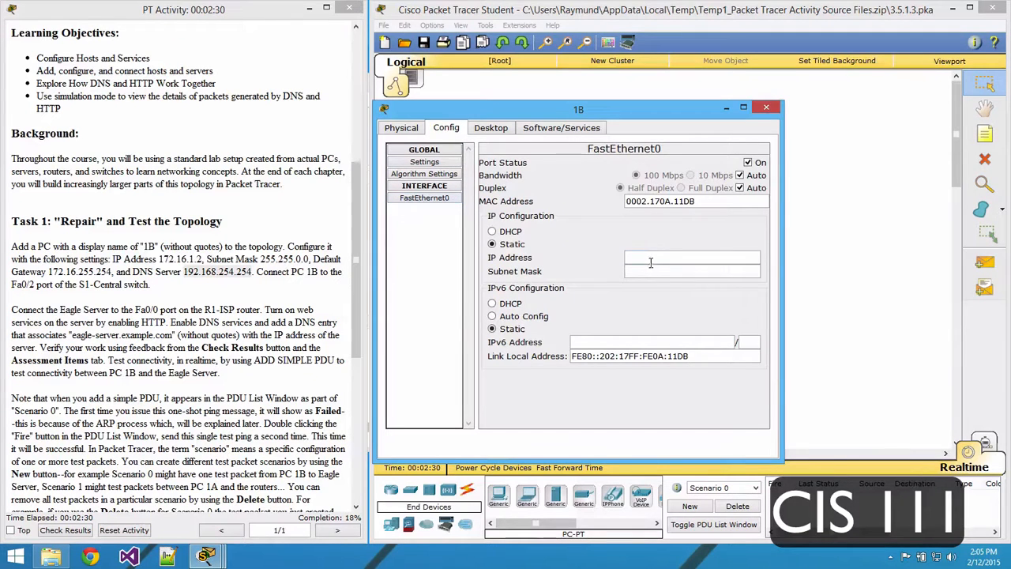
left_click(166, 259)
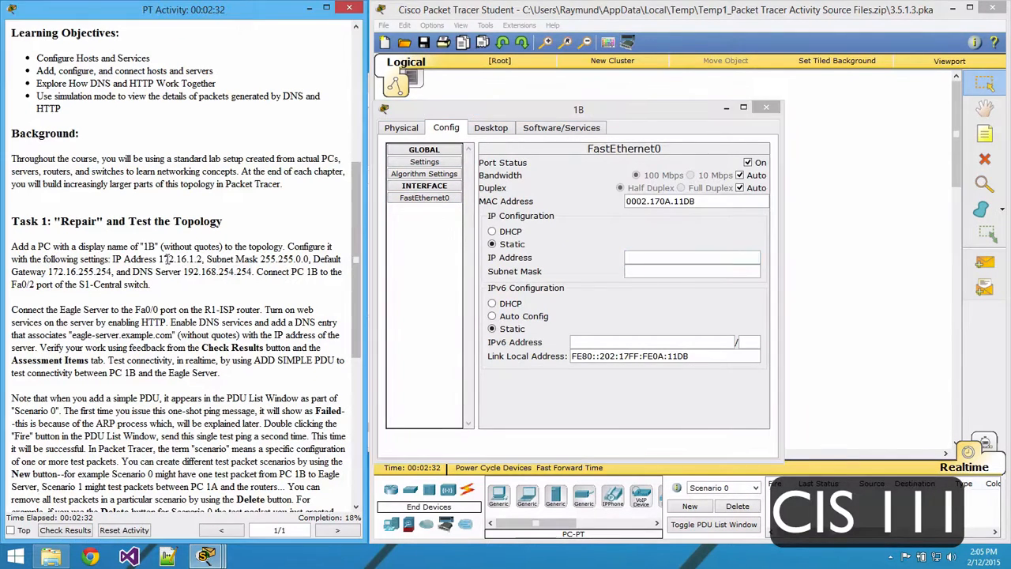
double_click(166, 259)
key("ctrl+c")
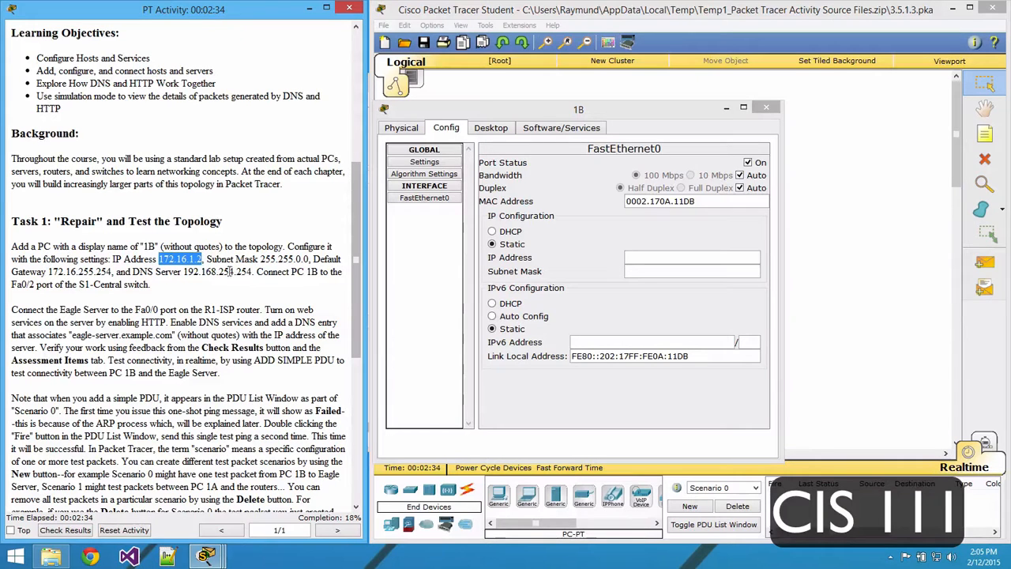
left_click(689, 261)
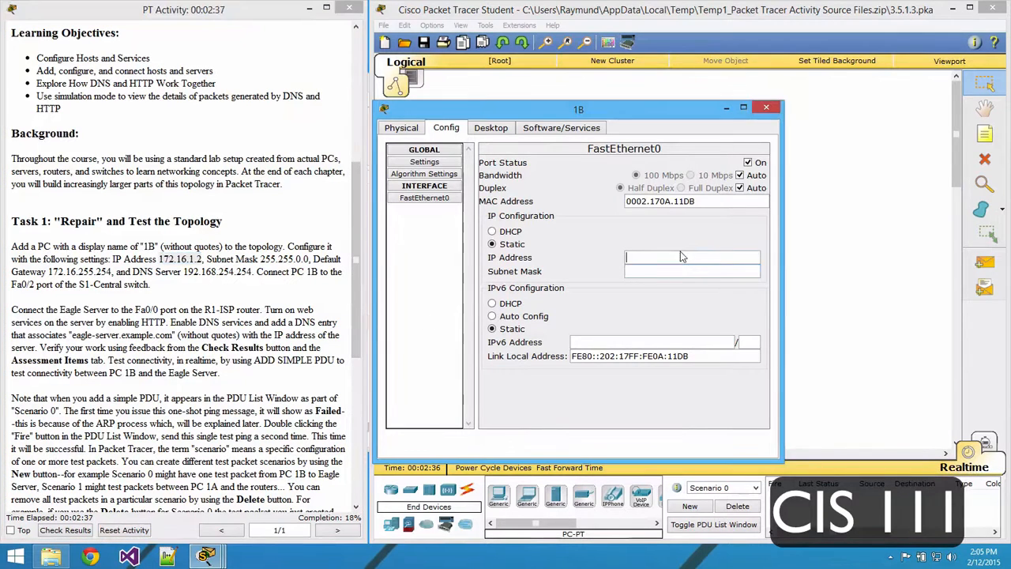
key("ctrl+v")
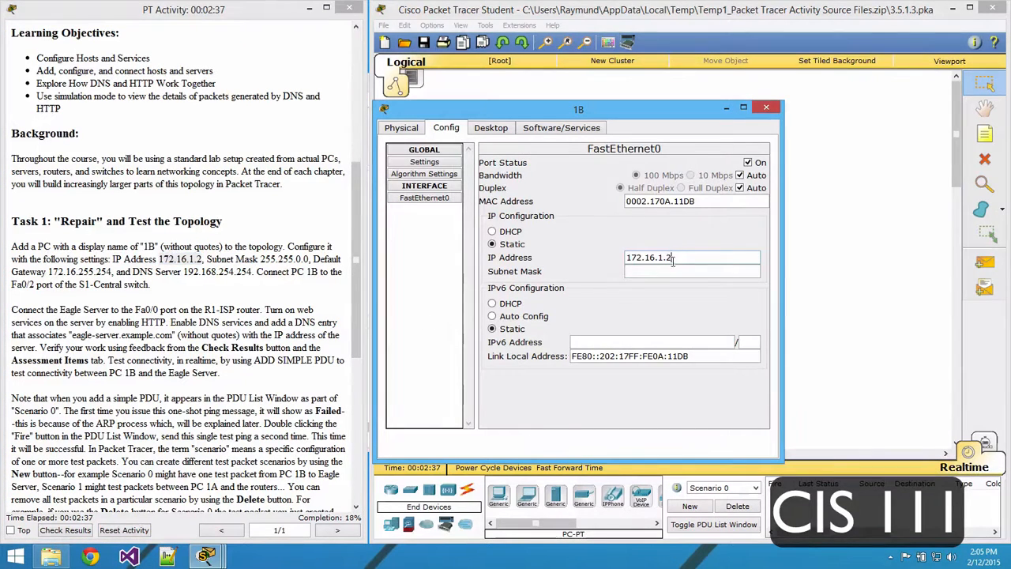
left_click(282, 259)
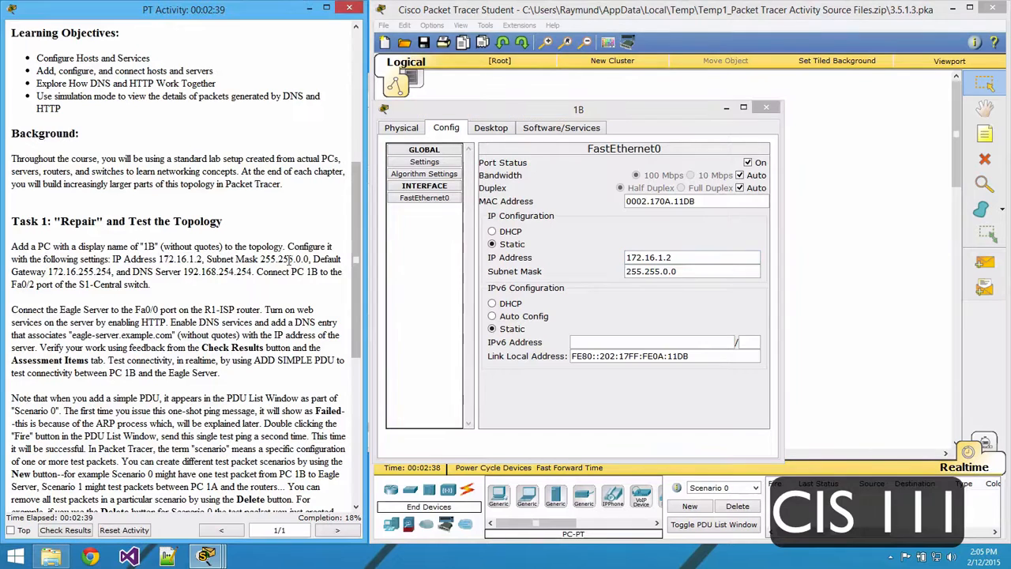
left_click(672, 267)
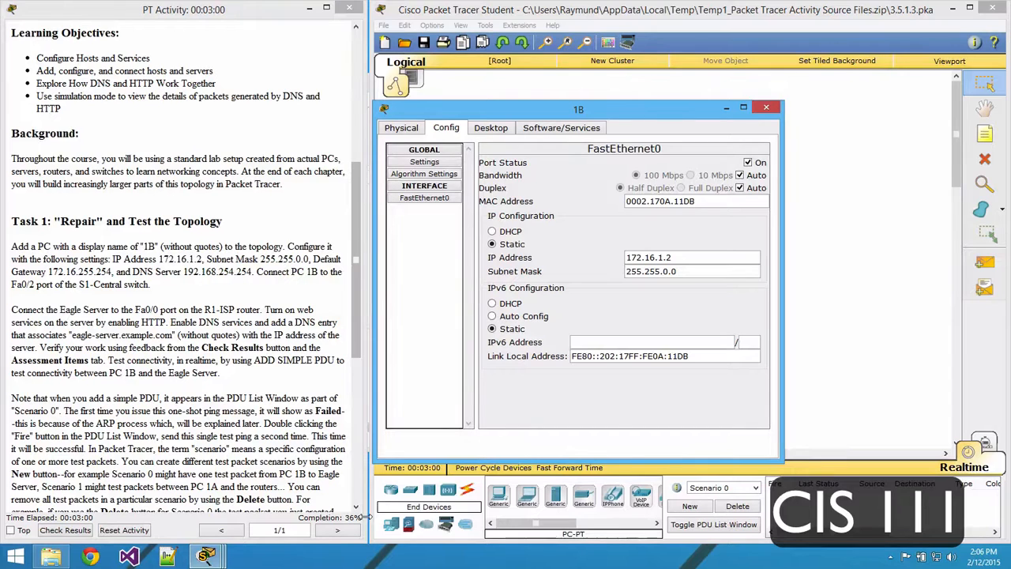
left_click_drag(572, 103, 572, 98)
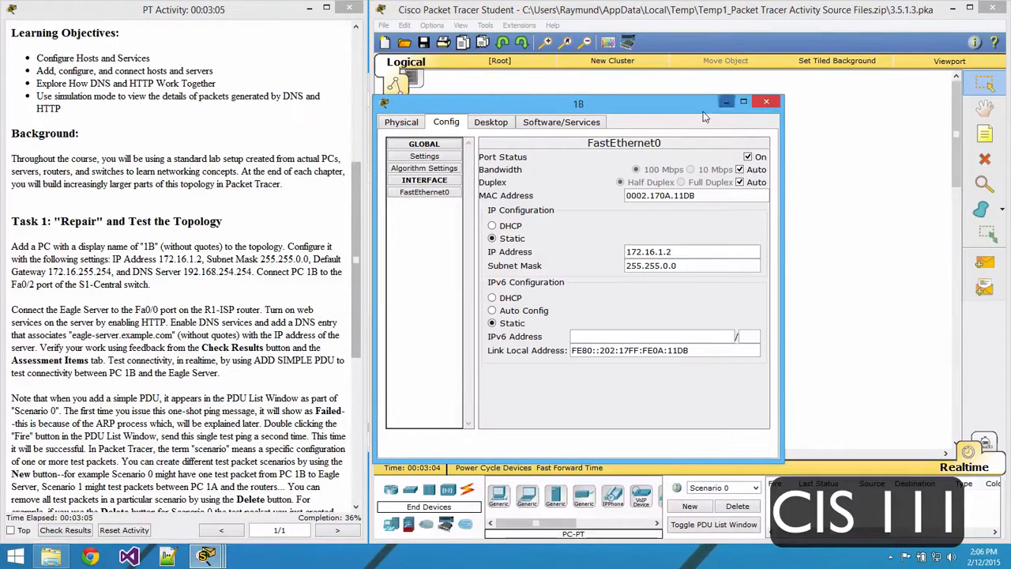
left_click(765, 100)
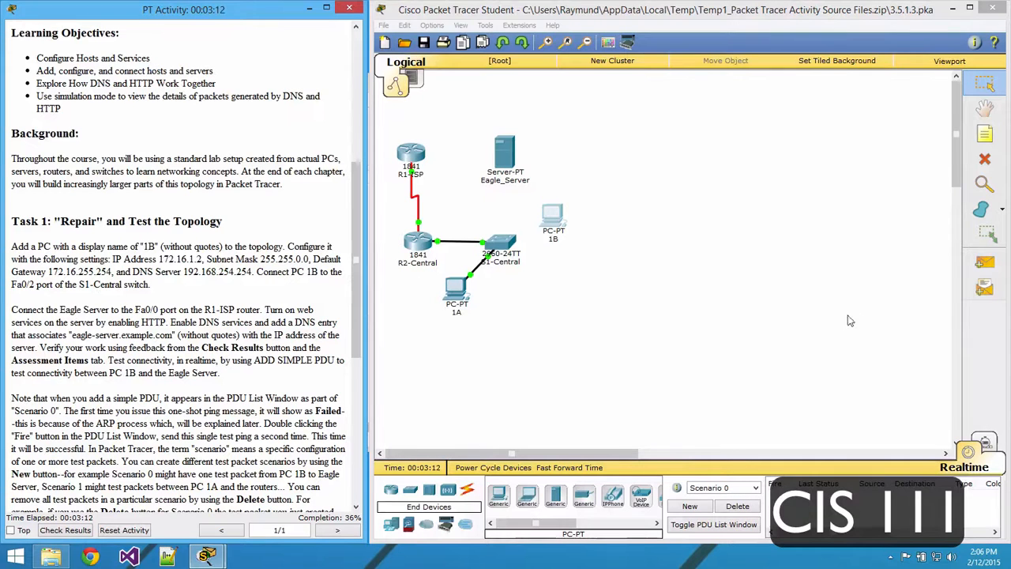
Connect PC 1B's FastEthernet0 to FastEthernet0/2 on the S1-Central switch with a copper straight-through cable.
left_click(466, 496)
left_click(557, 498)
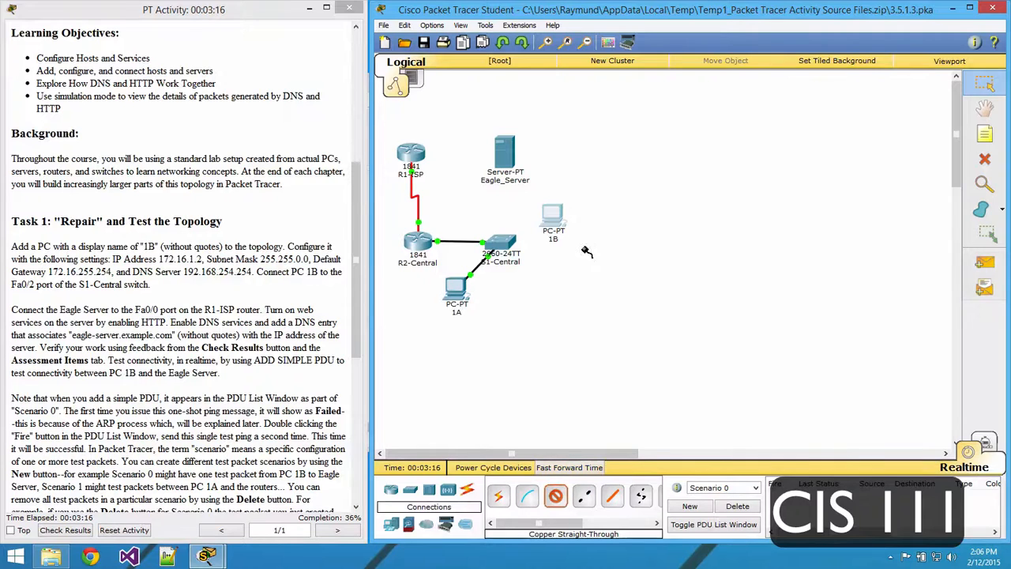
left_click(548, 215)
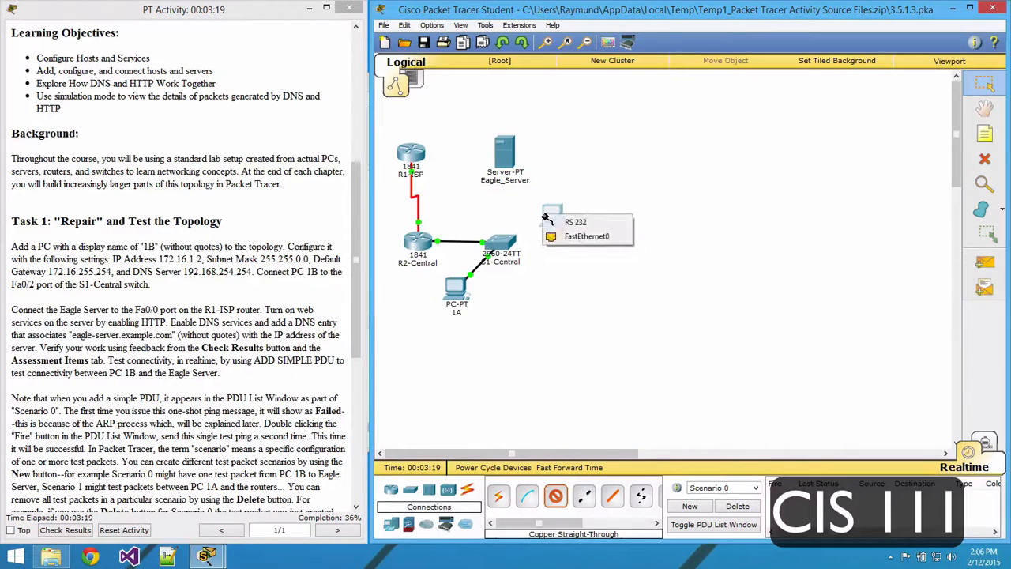
left_click(577, 236)
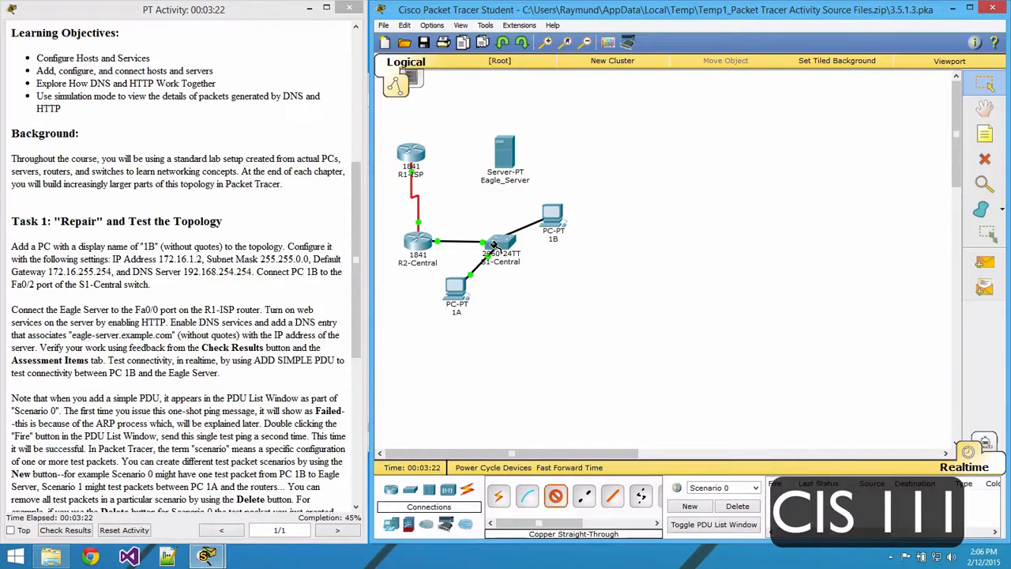
left_click(496, 243)
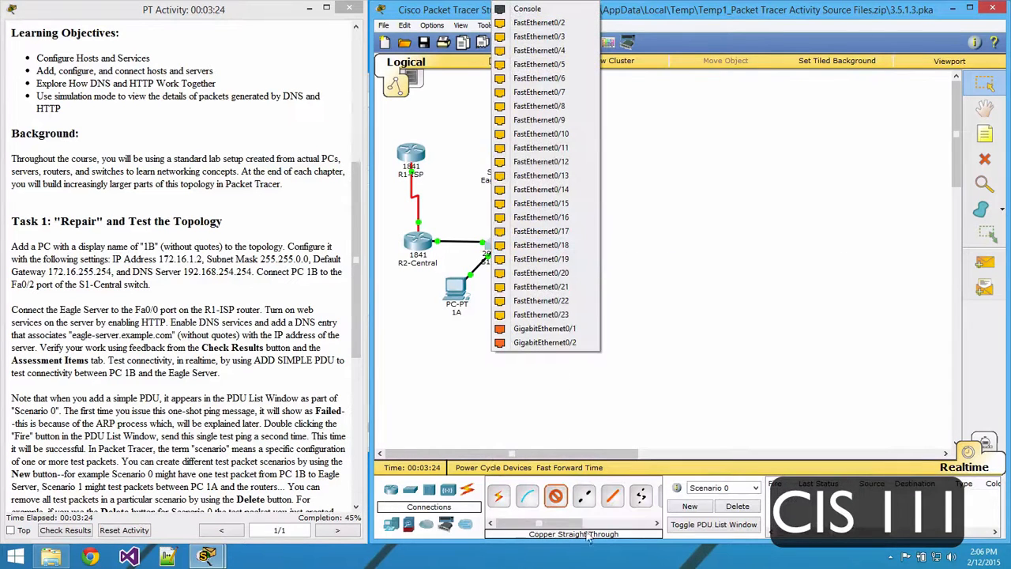
left_click(541, 24)
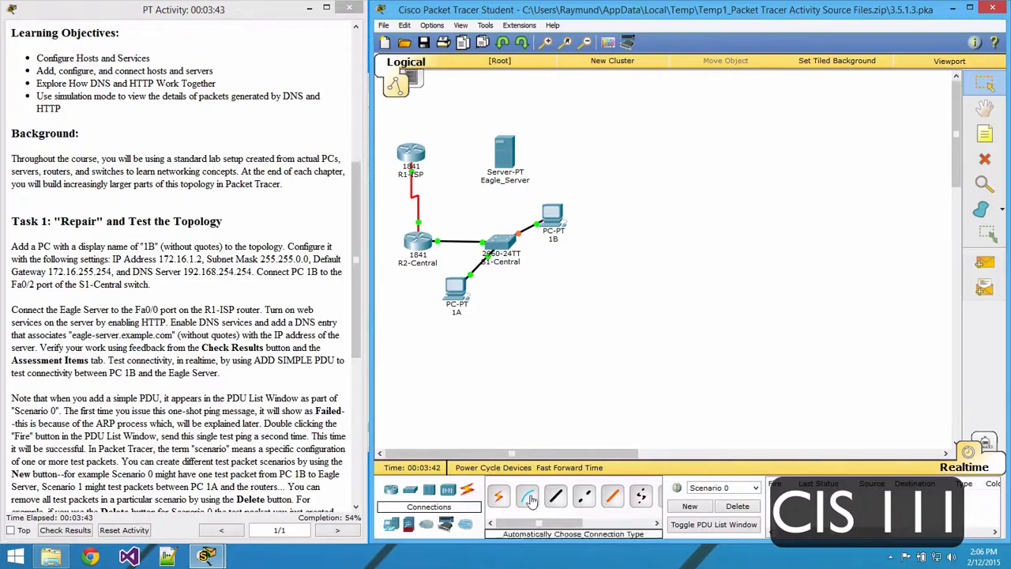
Connect Eagle_Server's FastEthernet0 to FastEthernet0/0 on the R1-ISP router with a copper straight-through cable.
left_click(557, 498)
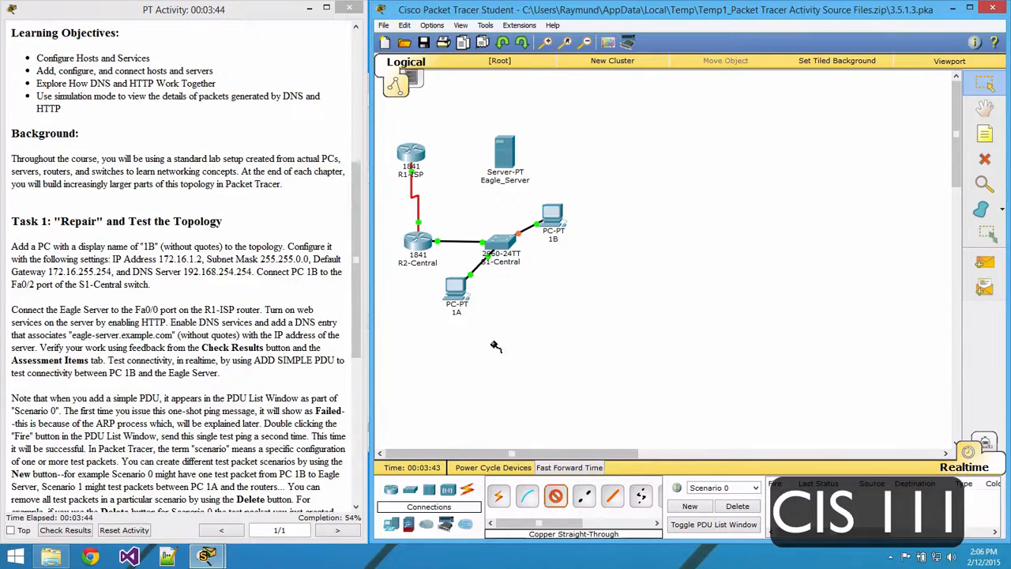
left_click(505, 160)
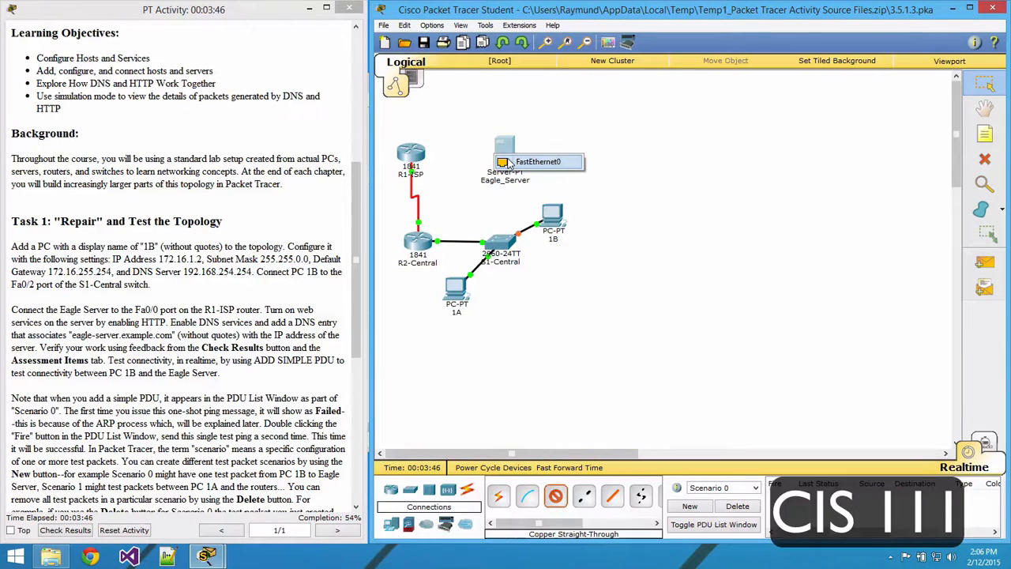
left_click(528, 162)
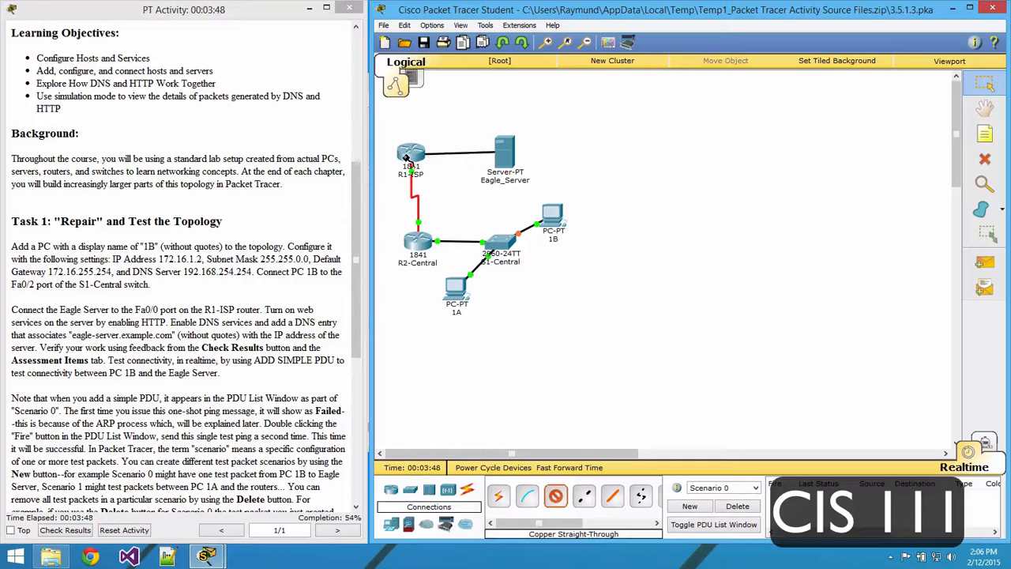
left_click(410, 157)
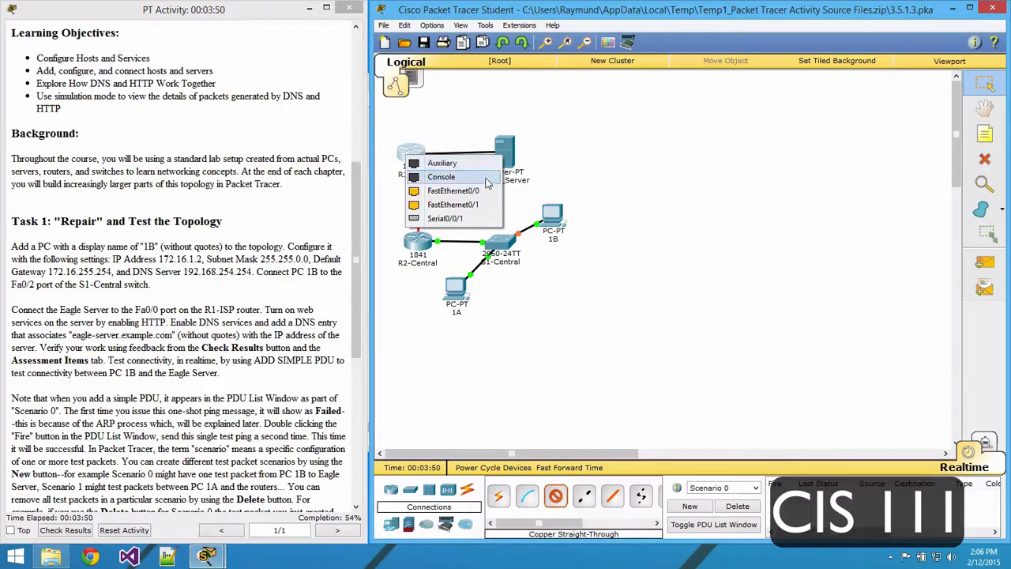
left_click(489, 194)
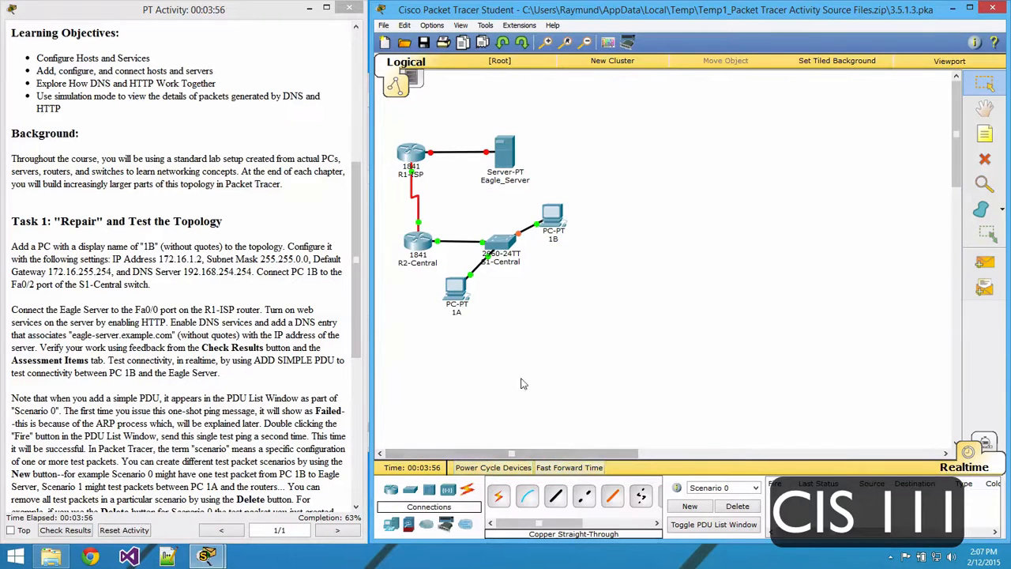
Turn on the HTTP service on Eagle_Server and move its configuration window clear of the activity instructions.
left_click_drag(353, 289, 356, 338)
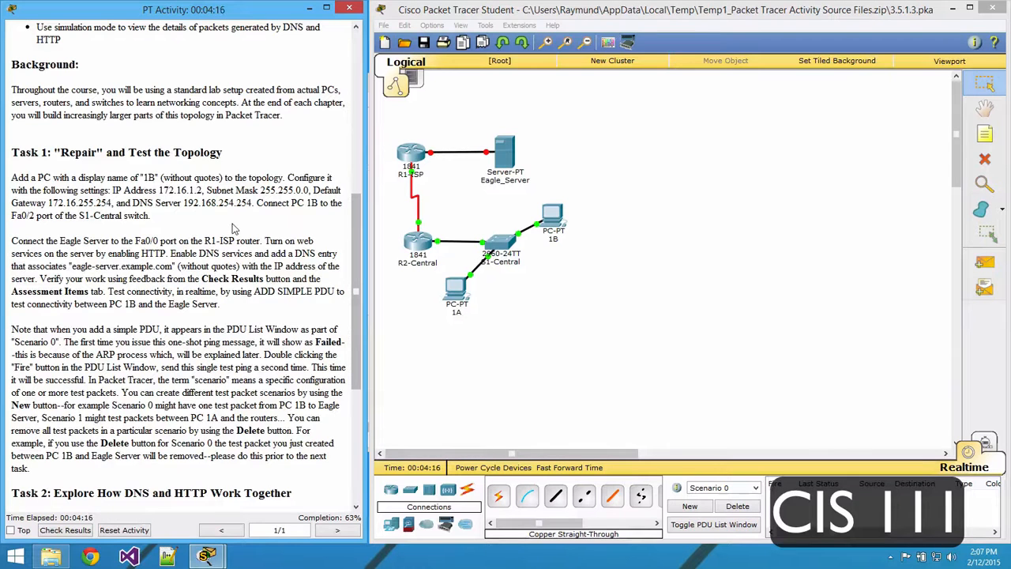
left_click(496, 162)
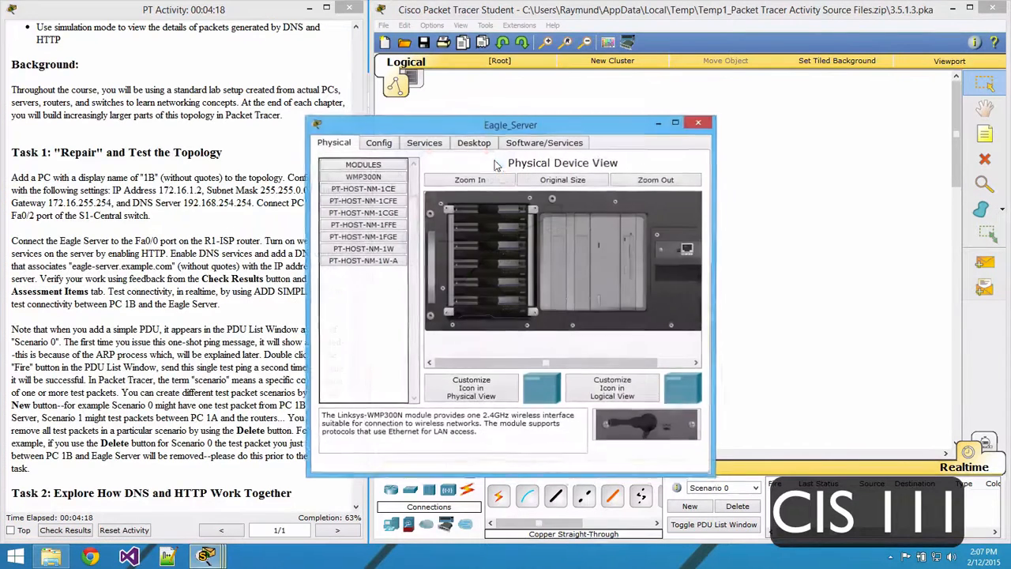
left_click(412, 147)
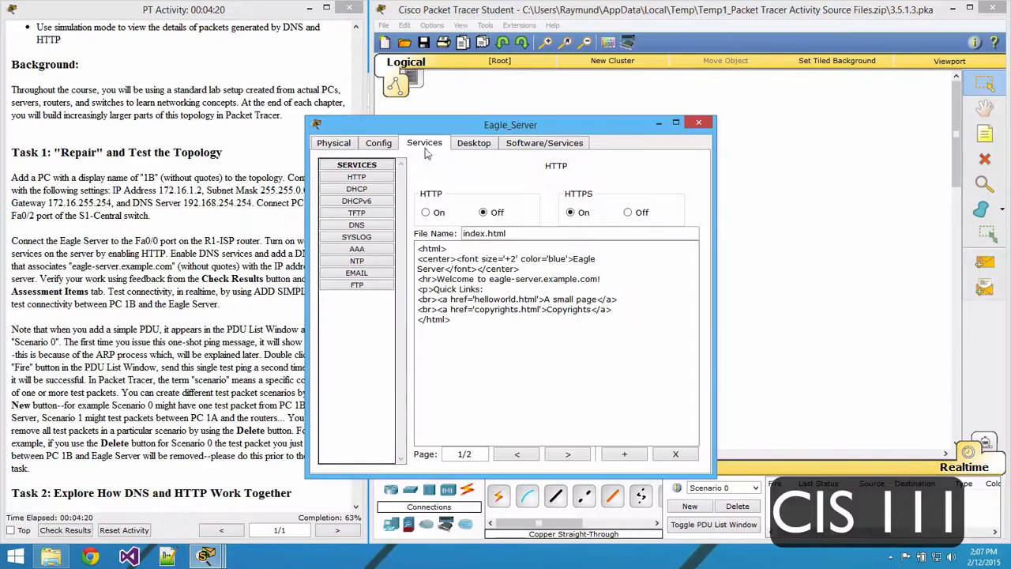
left_click(425, 213)
left_click_drag(474, 122, 564, 113)
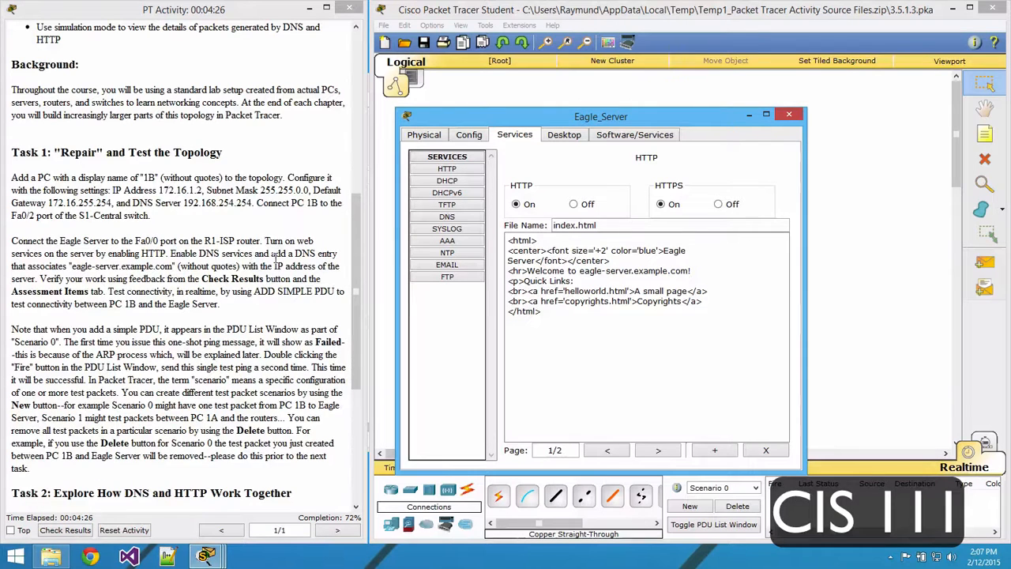
Turn on Eagle_Server's DNS service and enter eagle-sever.example.com as the name of a new A record.
left_click(455, 215)
left_click(607, 183)
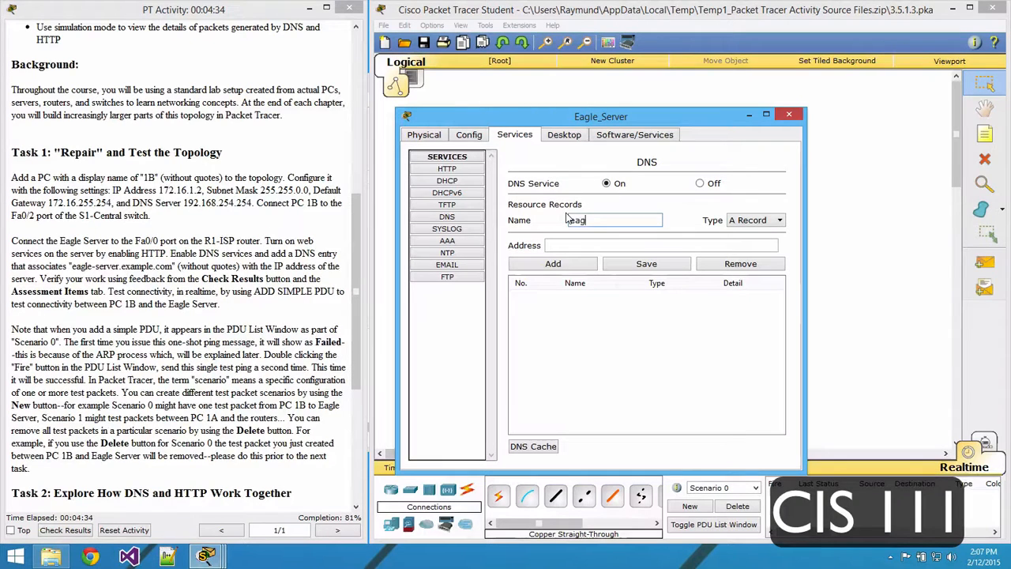
type("le-sever.")
type("exampl")
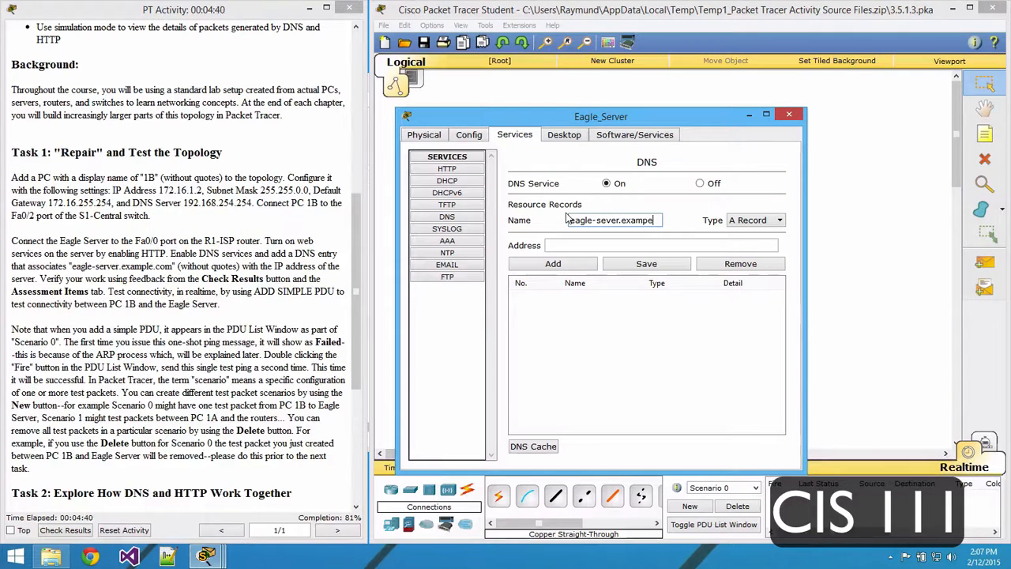
type("e.com")
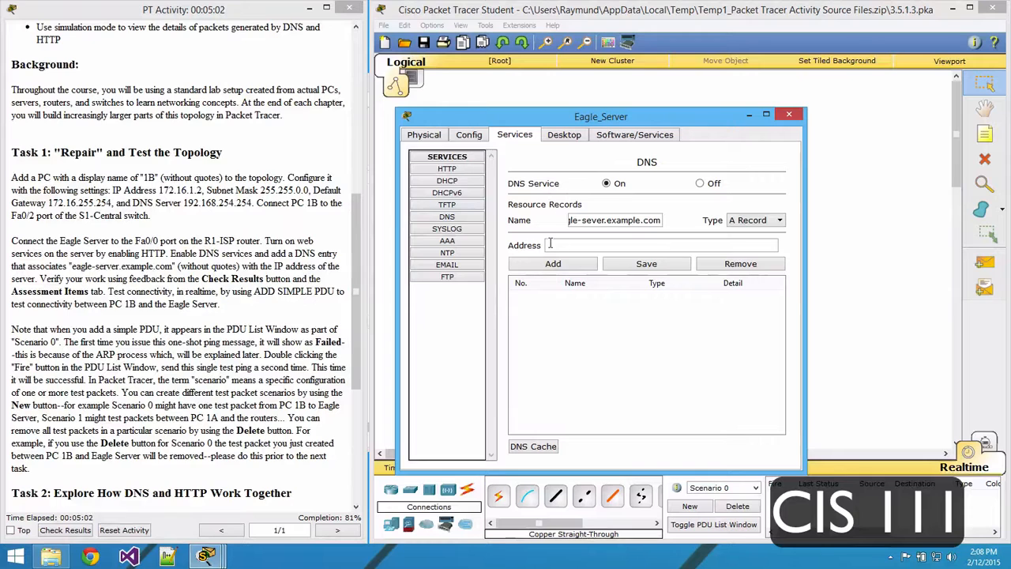
Copy the IP address of Eagle_Server's FastEthernet0 interface.
left_click(469, 138)
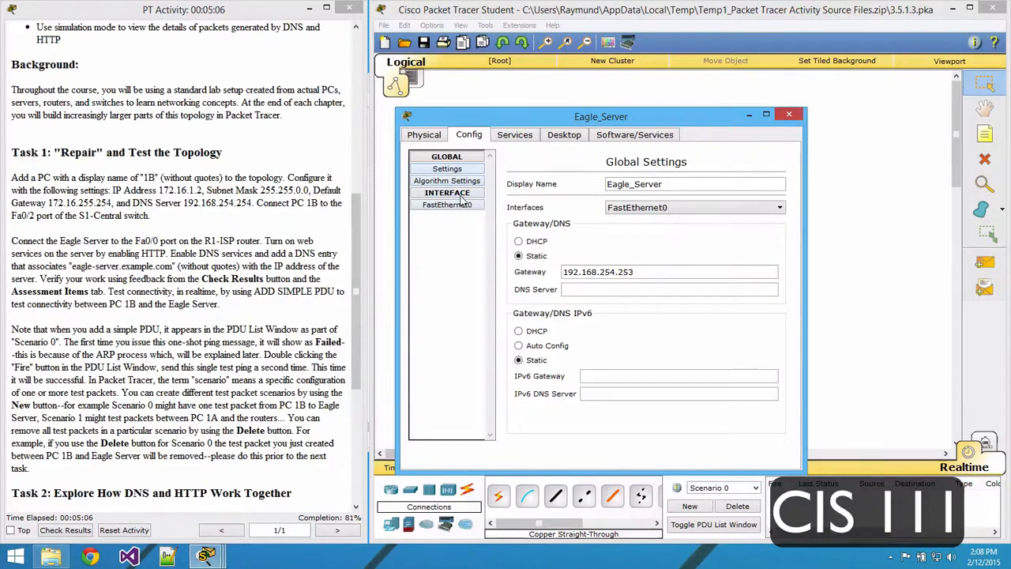
left_click(464, 207)
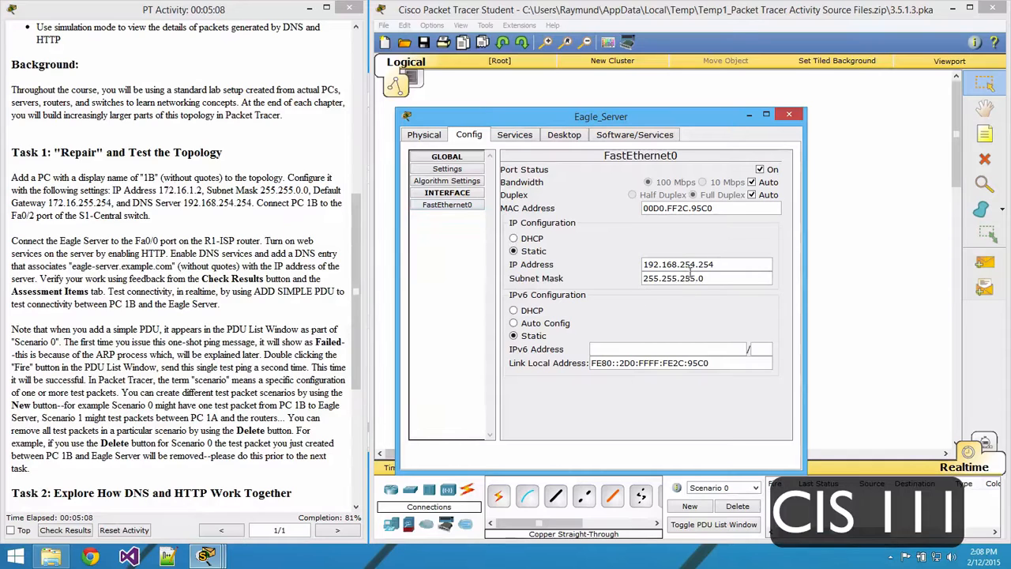
triple_click(668, 265)
right_click(668, 266)
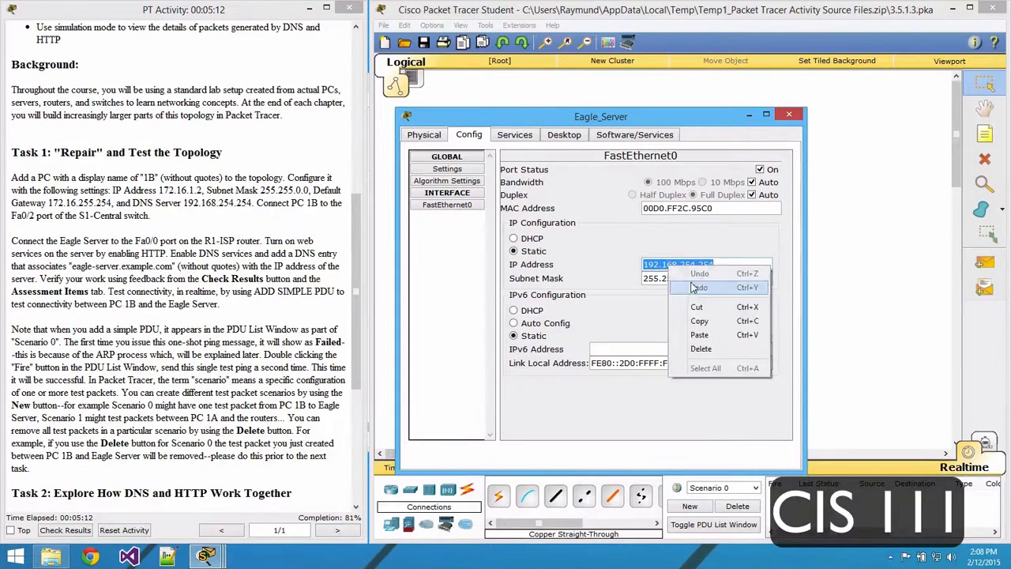
left_click(710, 324)
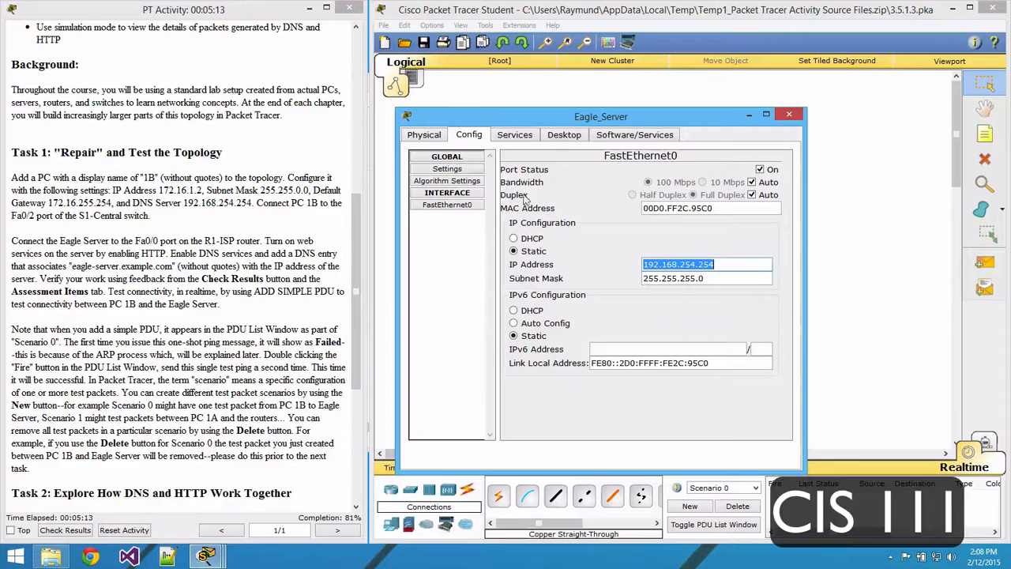
Paste 192.168.254.254 as the DNS record's address, add the A record, and close Eagle_Server's configuration.
left_click(515, 136)
right_click(574, 241)
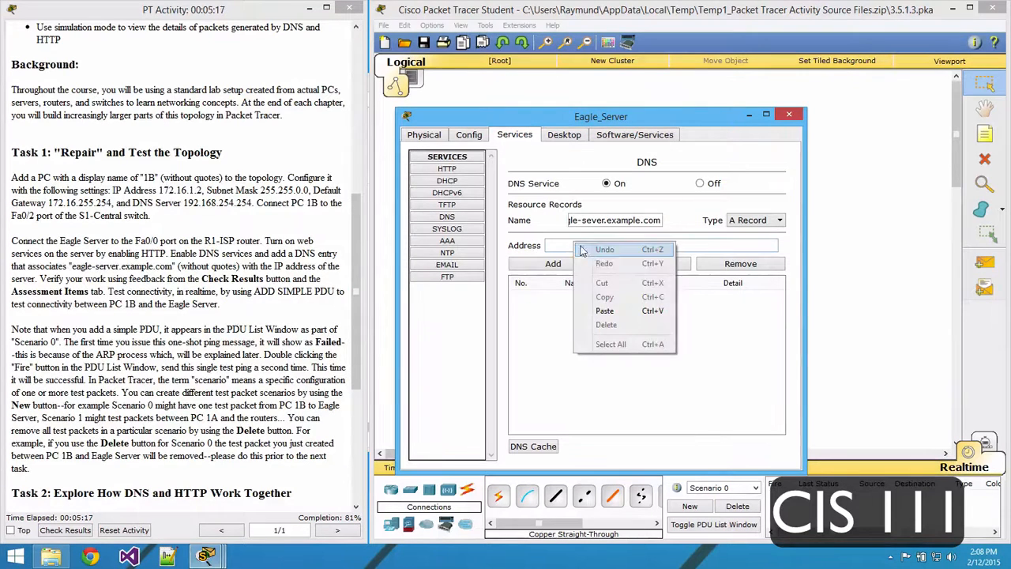
left_click(620, 301)
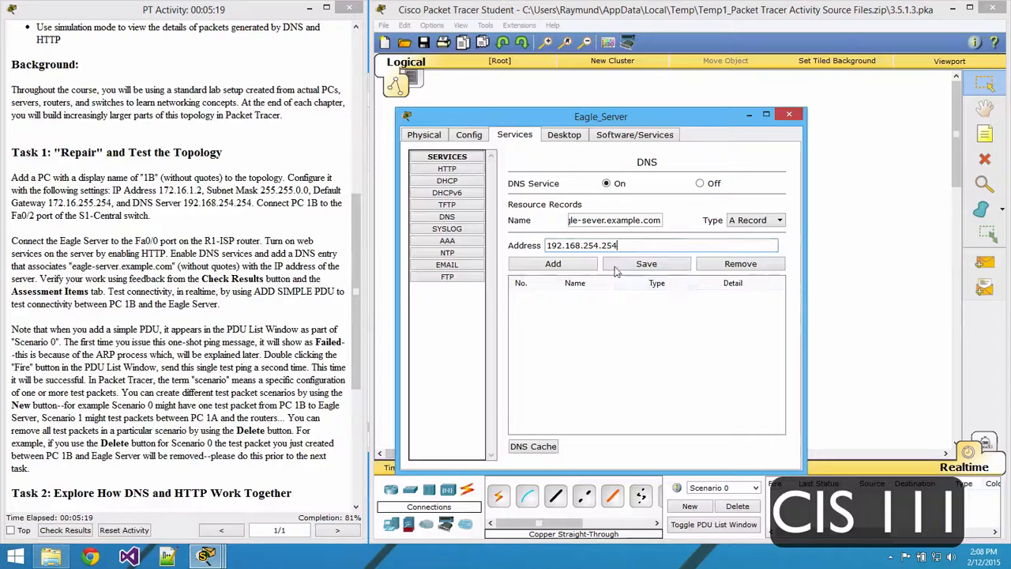
left_click(570, 267)
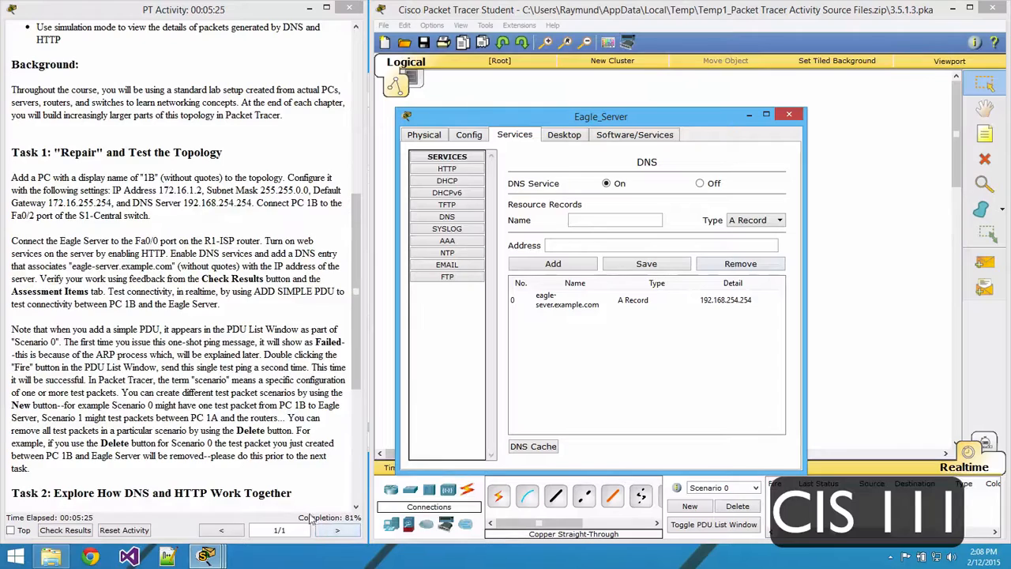
left_click_drag(351, 256, 351, 318)
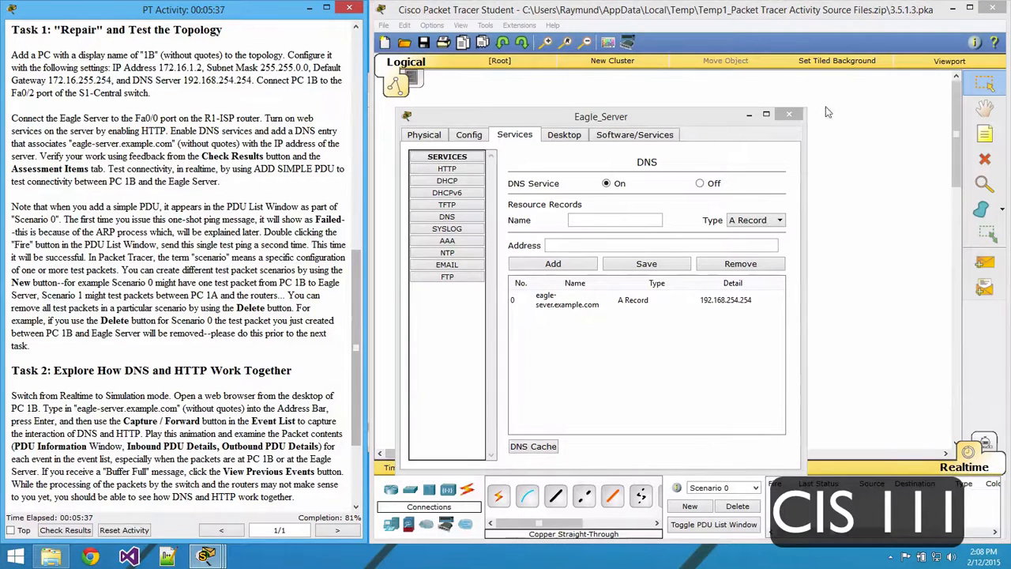
left_click(789, 114)
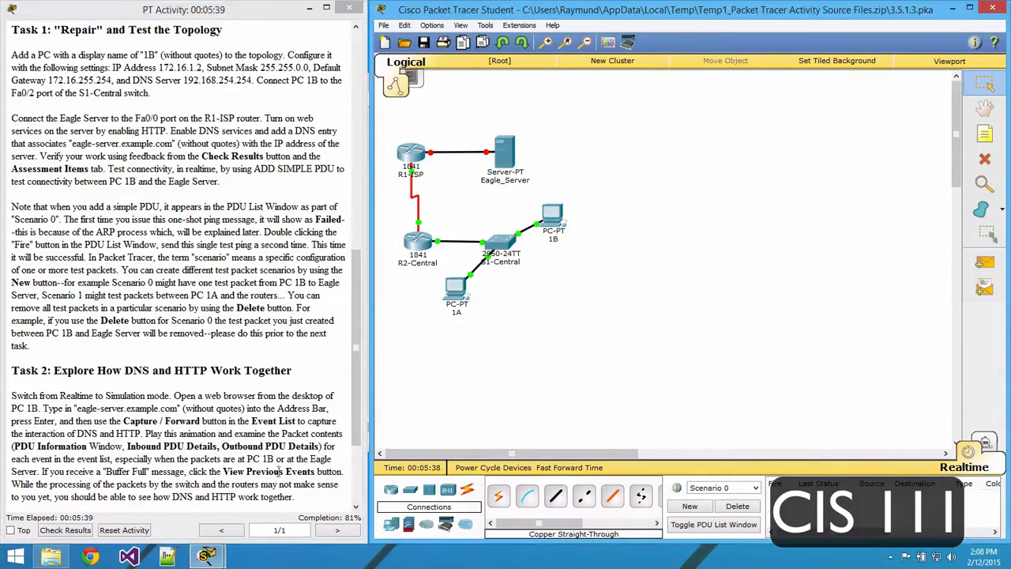
Check the activity results and examine the assessment items for Eagle_Server's DNS record, HTTP service and link to R1-ISP.
left_click(64, 530)
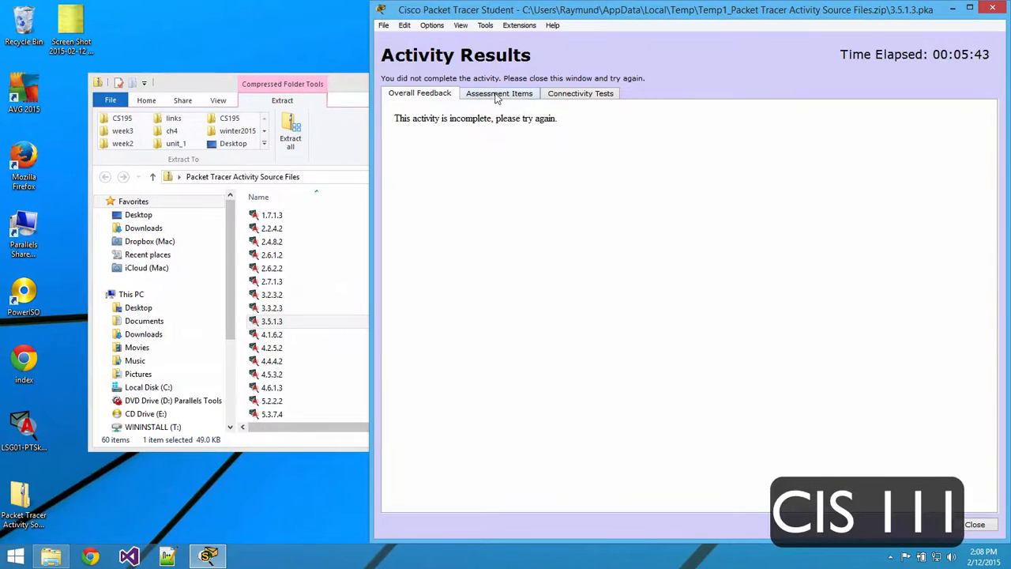
left_click(497, 95)
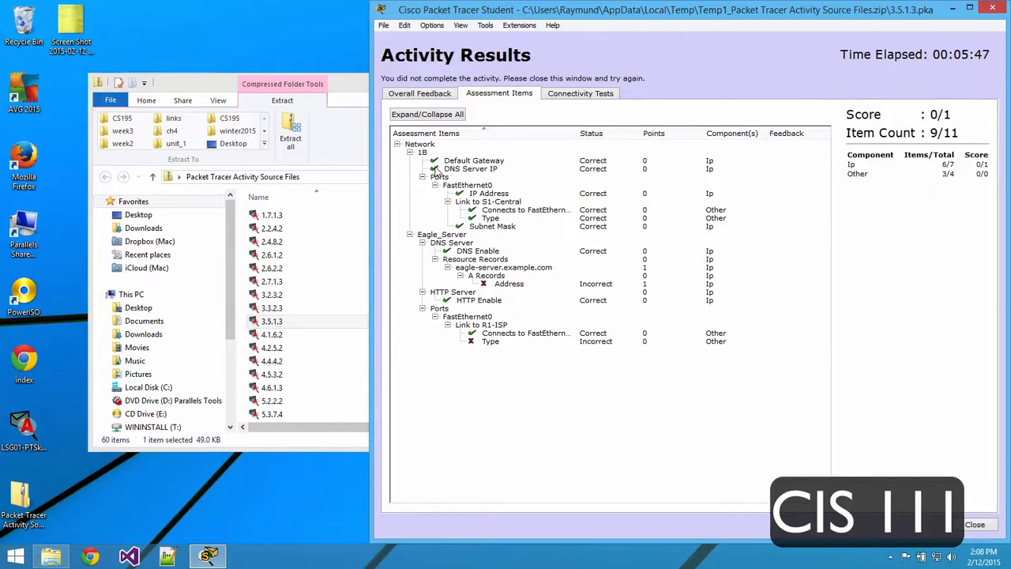
left_click(452, 259)
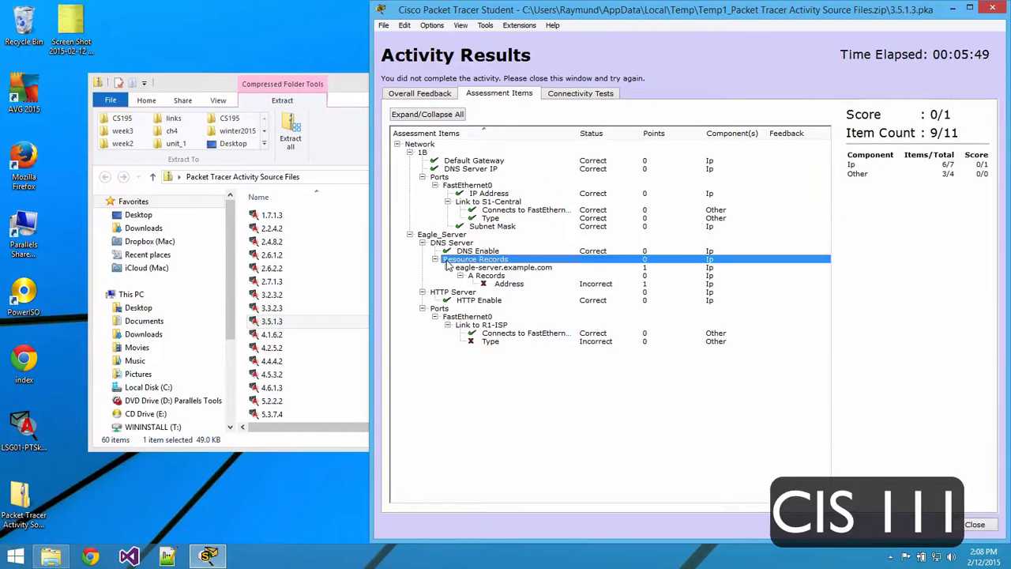
left_click(455, 292)
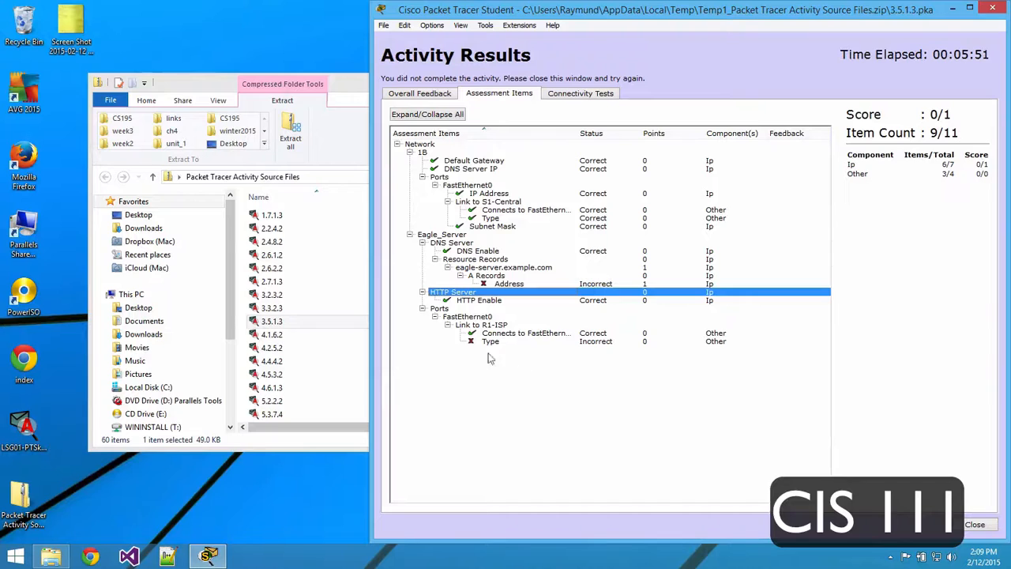
left_click(462, 283)
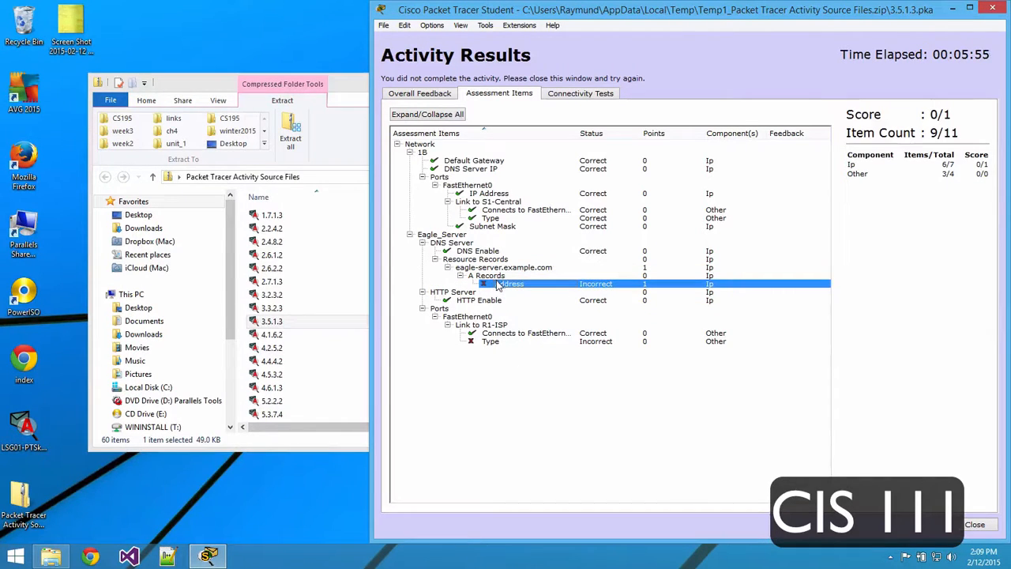
left_click(479, 344)
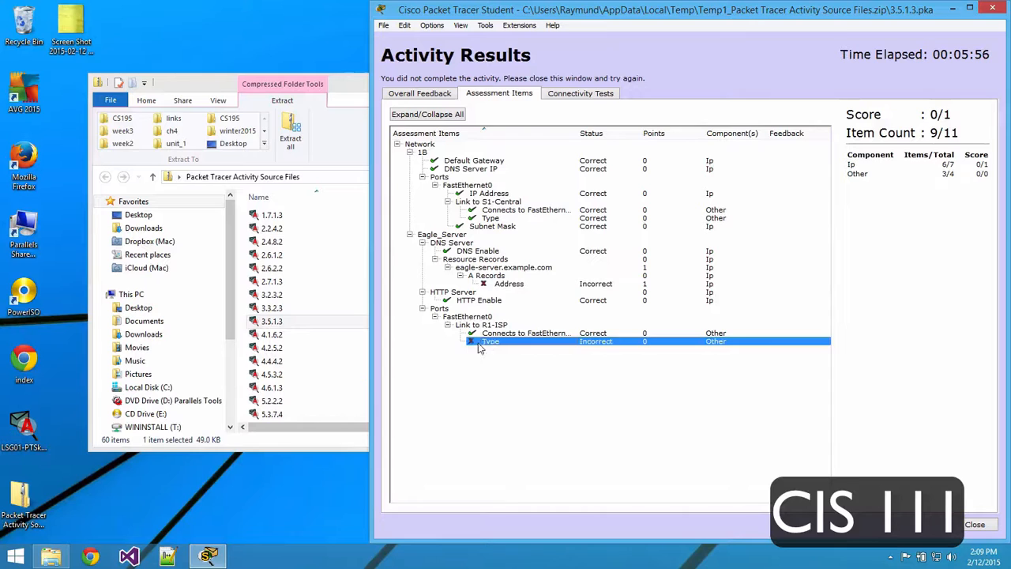
left_click(509, 284)
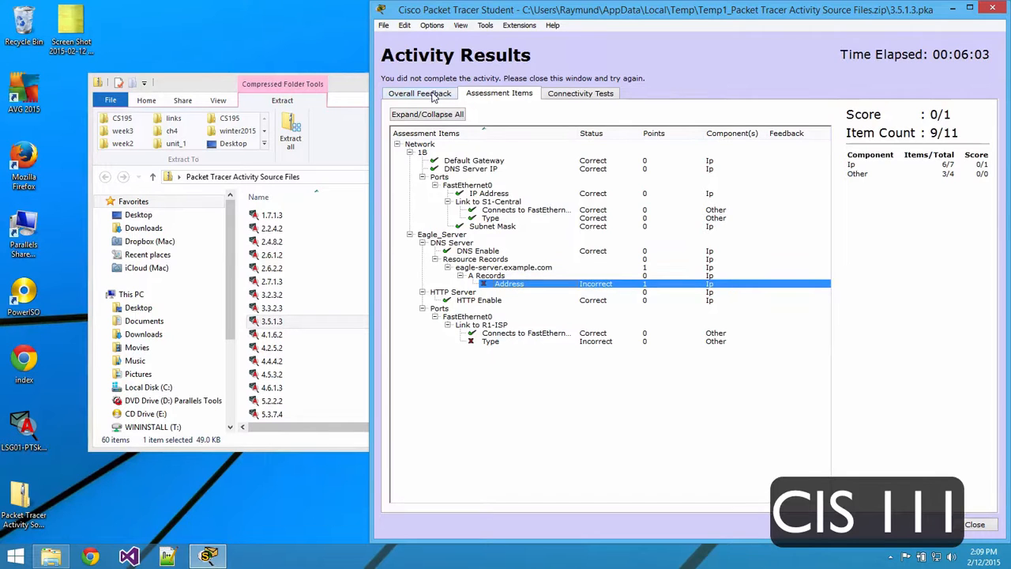
Close the activity results and dock the instructions window beside the topology, narrowed so that the devices stay uncovered.
left_click(987, 526)
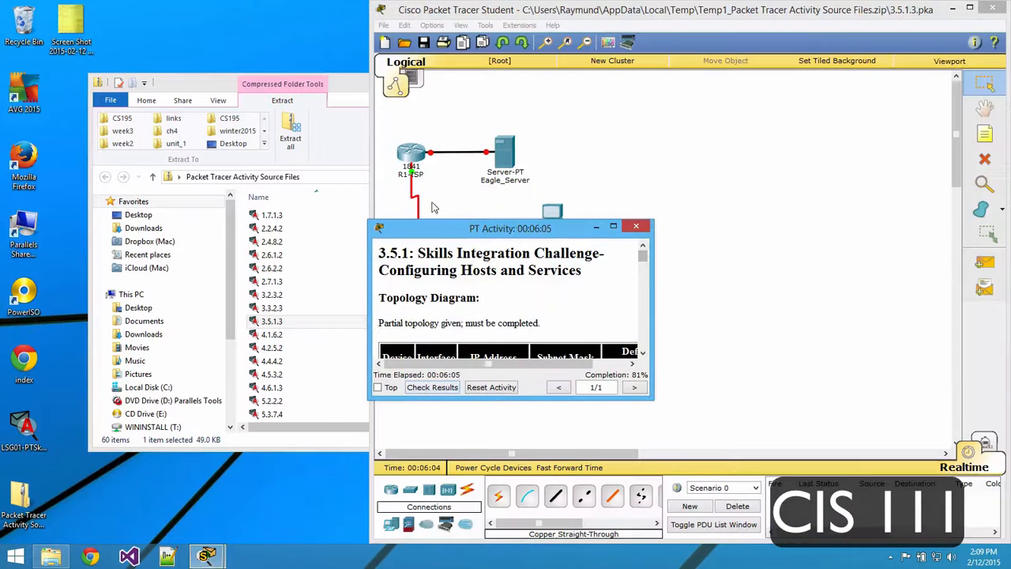
left_click_drag(516, 237, 0, 412)
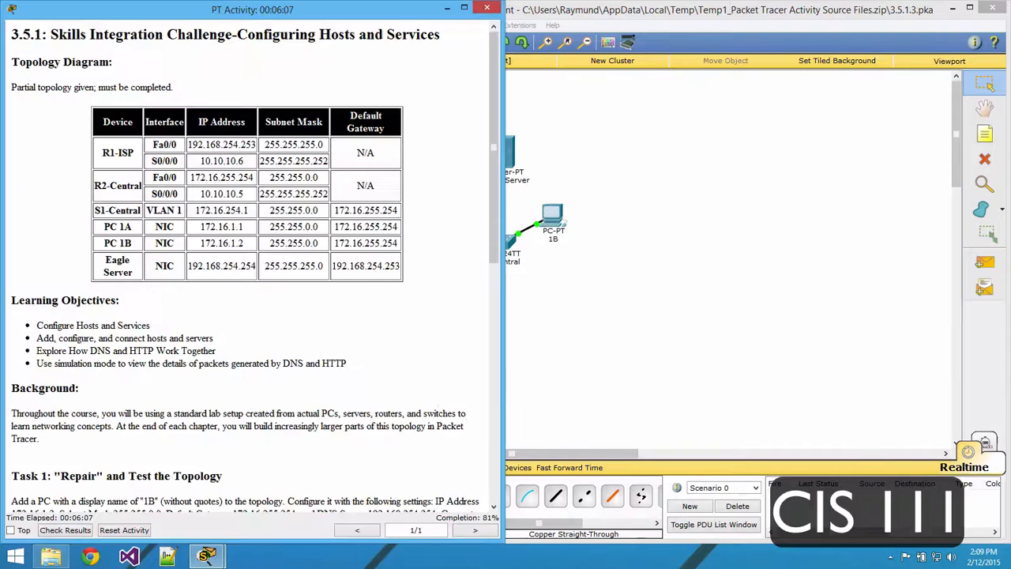
left_click_drag(504, 386, 365, 361)
Reopen Eagle_Server's configuration and copy its FastEthernet0 IP address again.
left_click(497, 158)
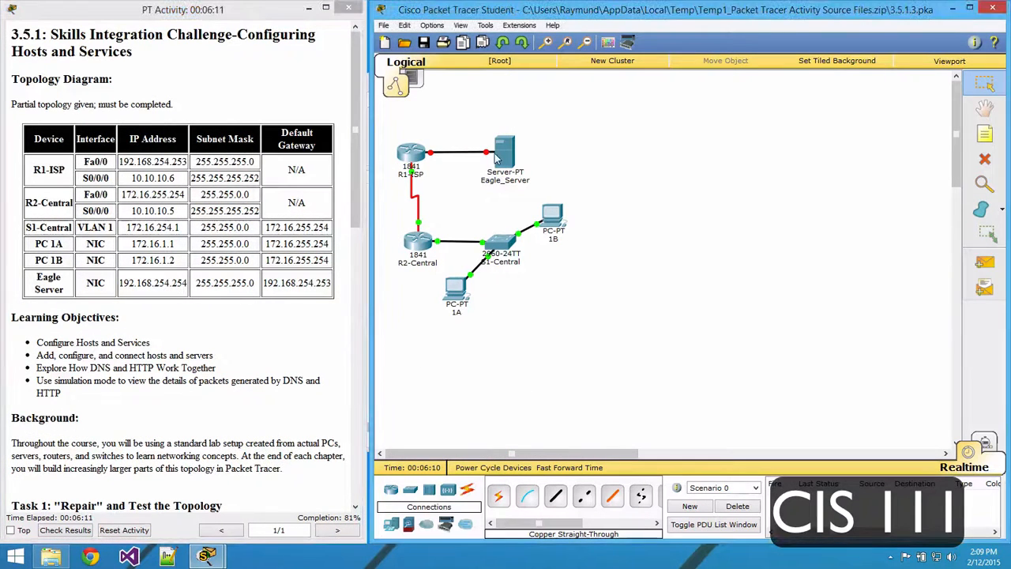
left_click(497, 158)
left_click(478, 146)
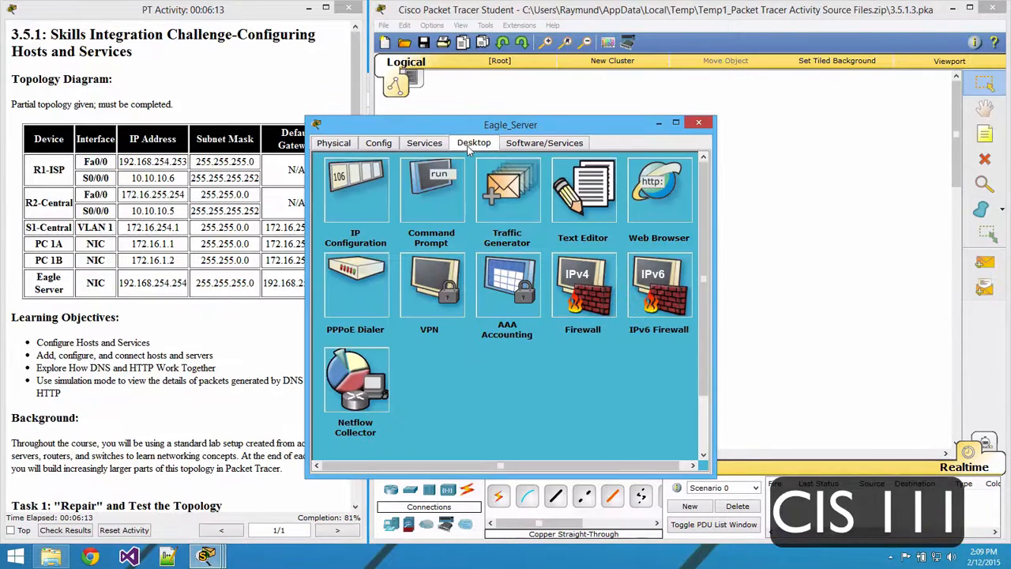
left_click(419, 144)
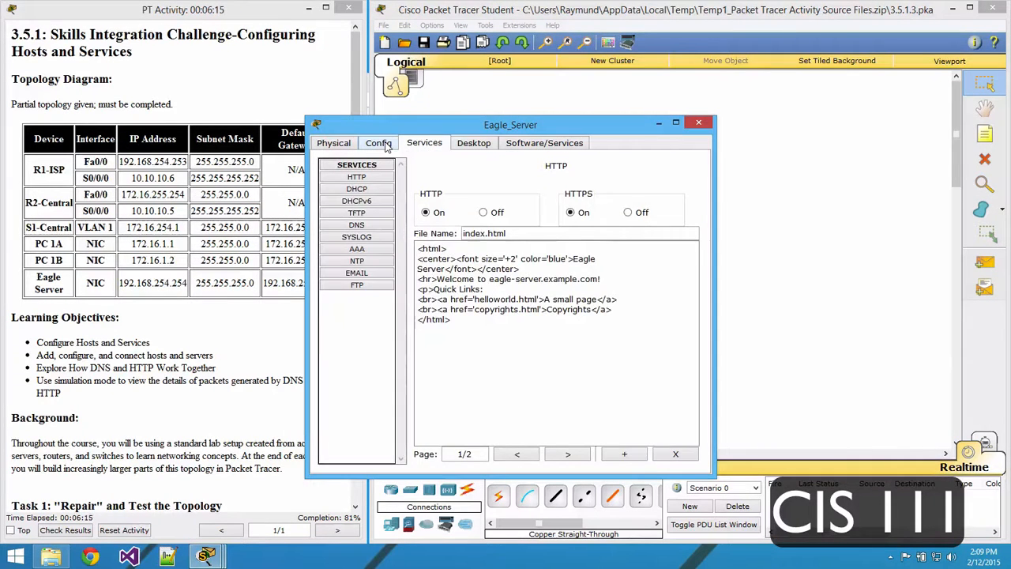
left_click(379, 144)
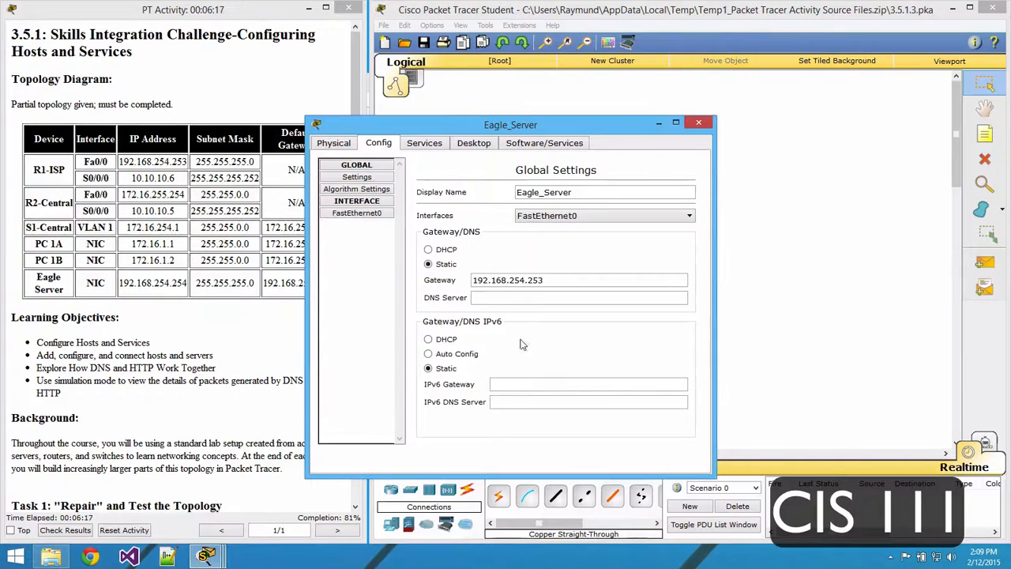
left_click(350, 214)
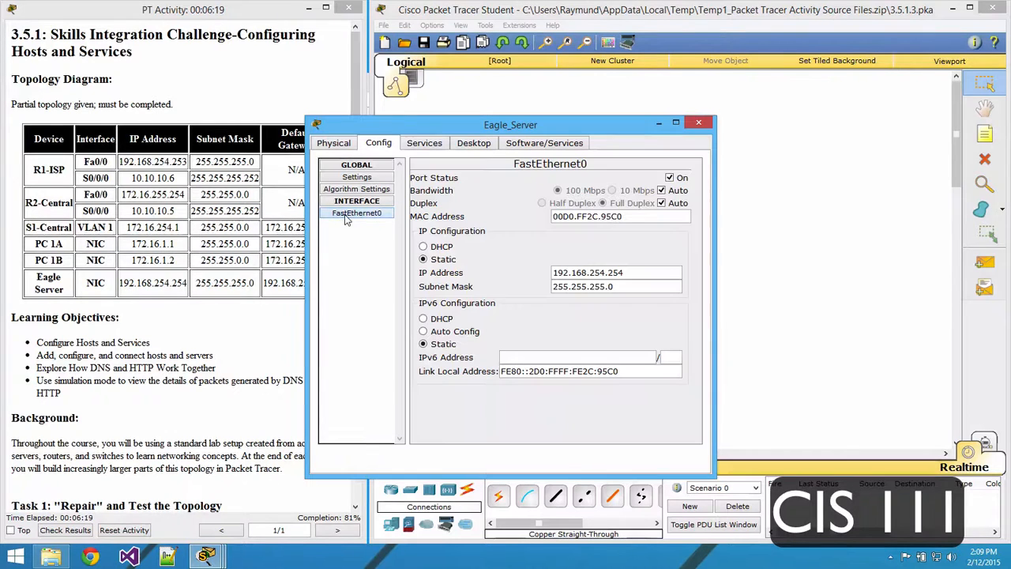
triple_click(569, 271)
right_click(570, 271)
left_click(596, 327)
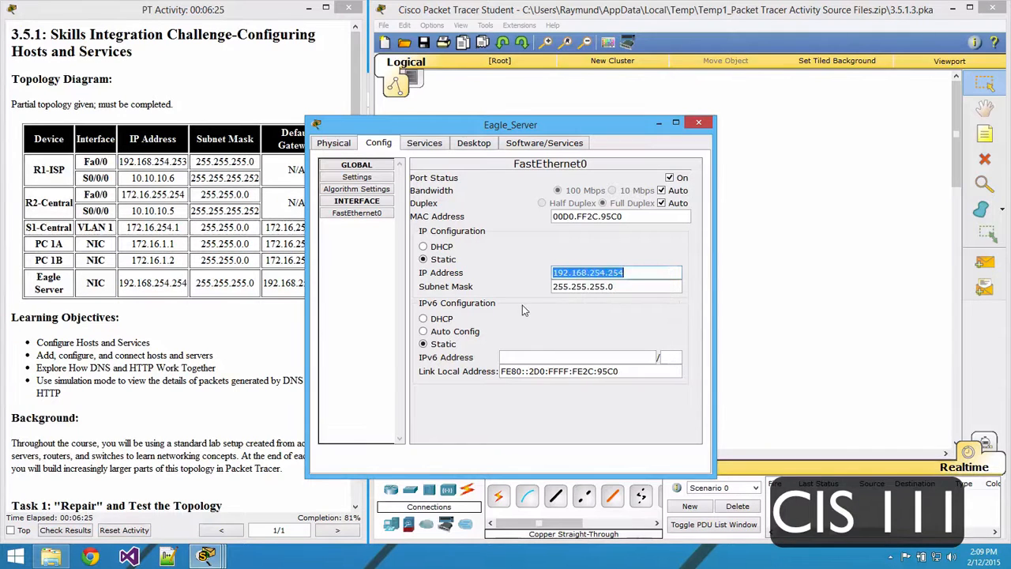
left_click(522, 305)
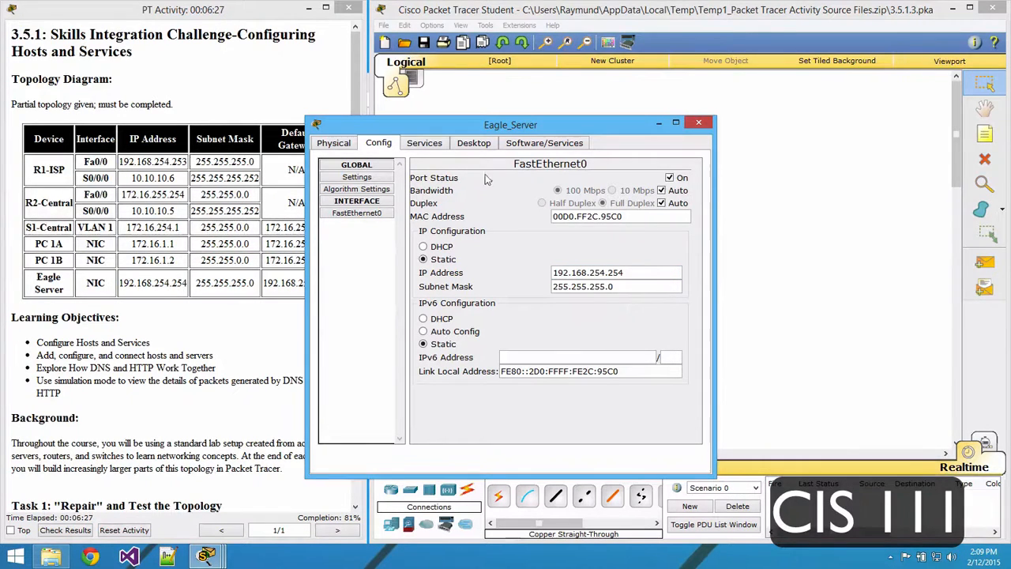
Open Eagle_Server's DNS service, paste 192.168.254.254 as the record address, and enter eagle-server.example.com as its name.
left_click(425, 144)
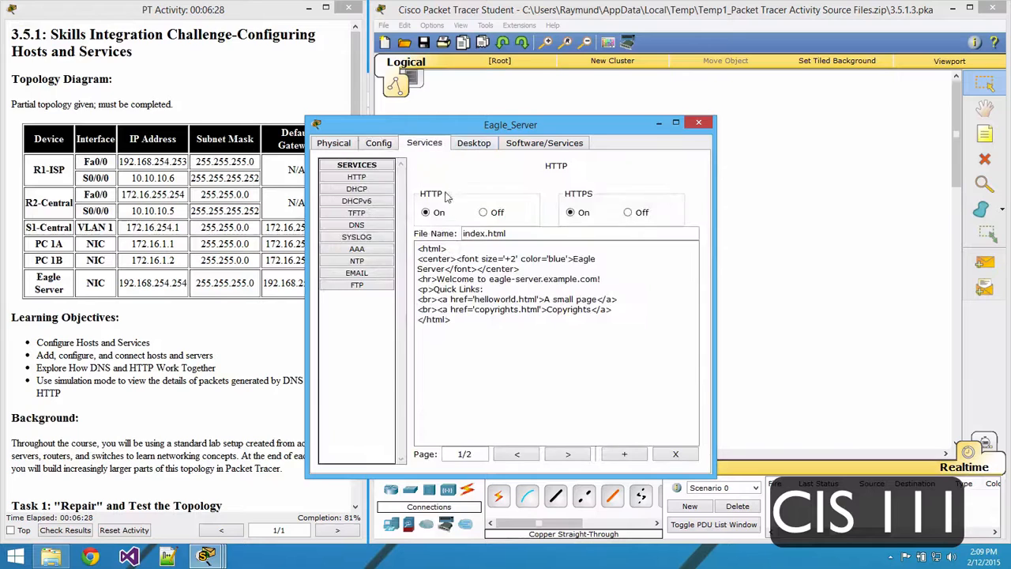
left_click(360, 227)
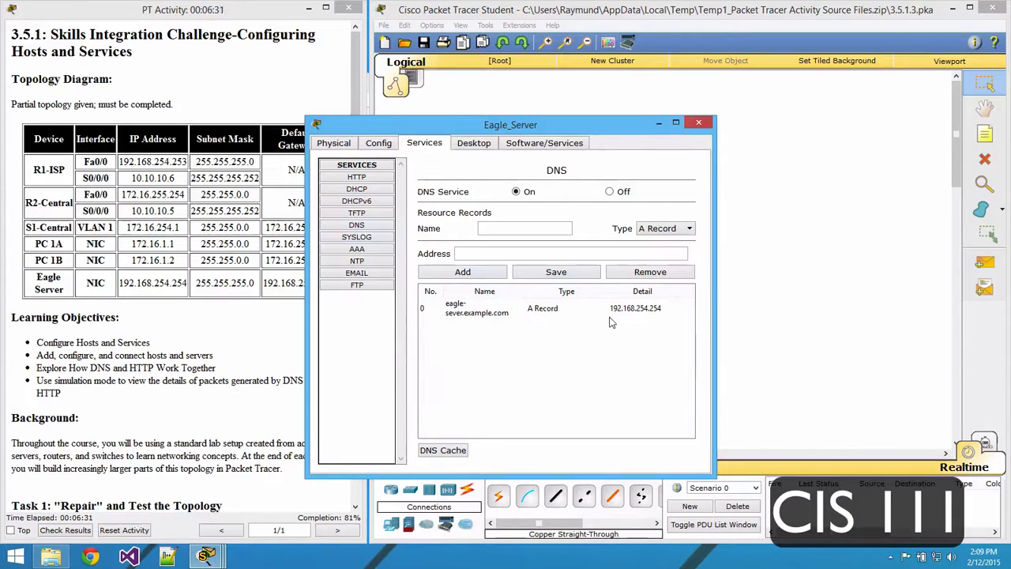
right_click(496, 254)
left_click(536, 327)
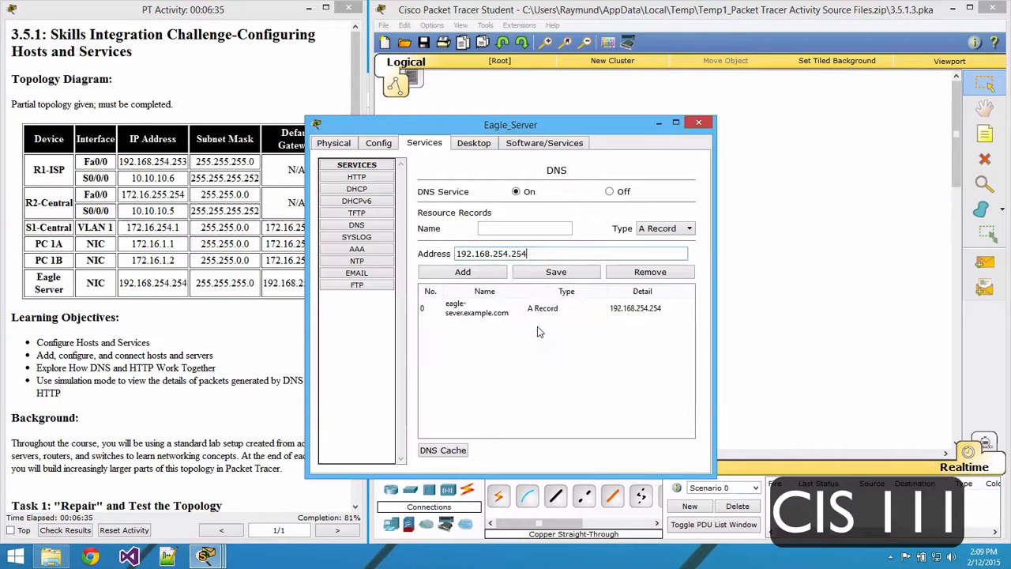
left_click(502, 229)
scroll(138, 318, "down", 5)
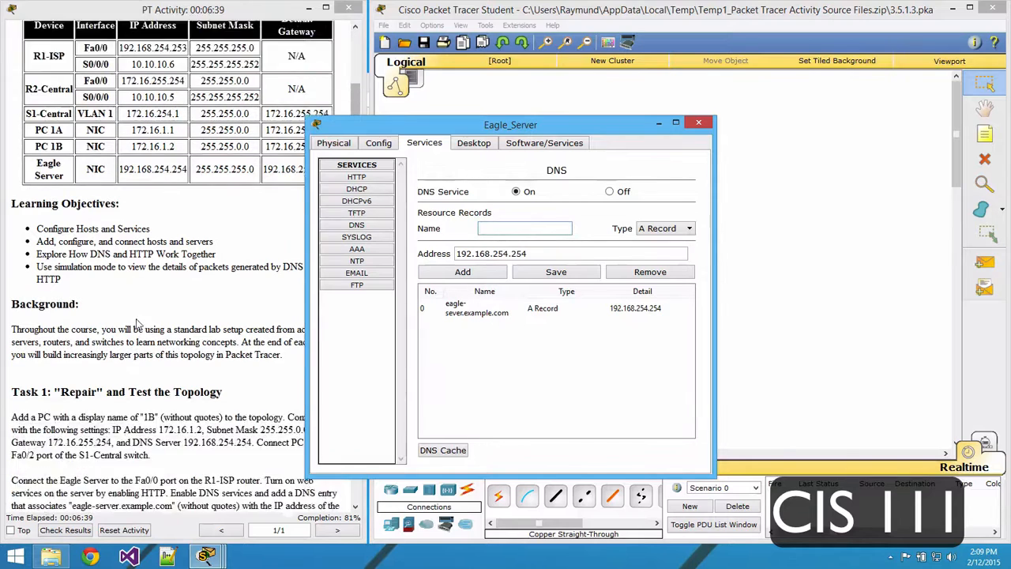
scroll(139, 317, "down", 2)
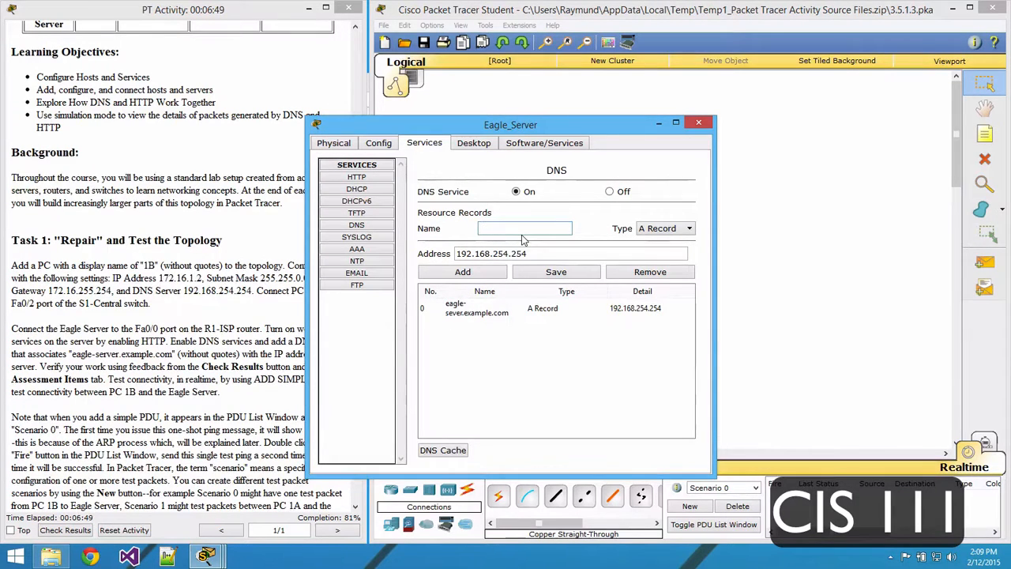
type("ea")
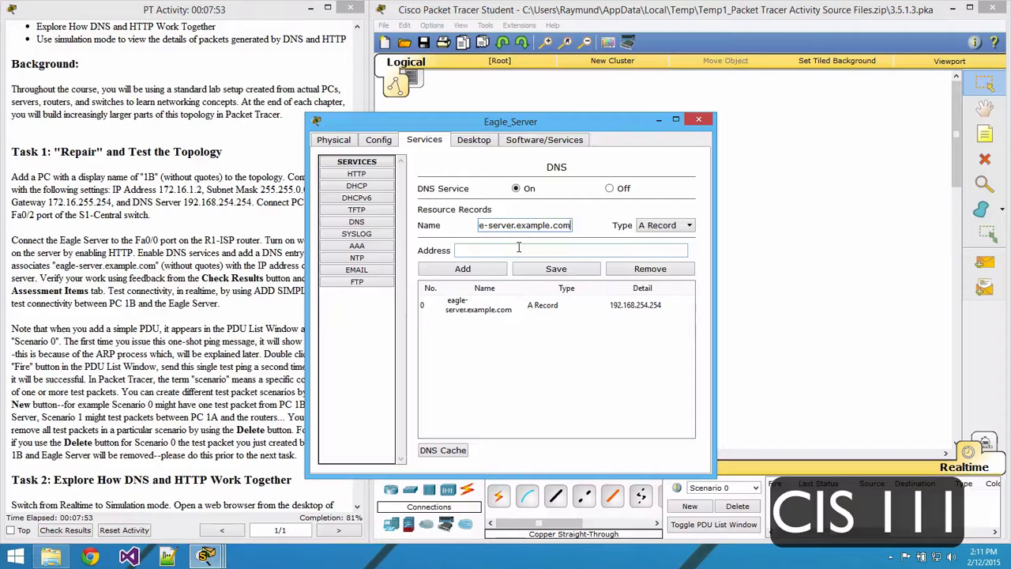
Copy the IP address of Eagle_Server's FastEthernet0 interface for the empty DNS record address.
left_click(553, 250)
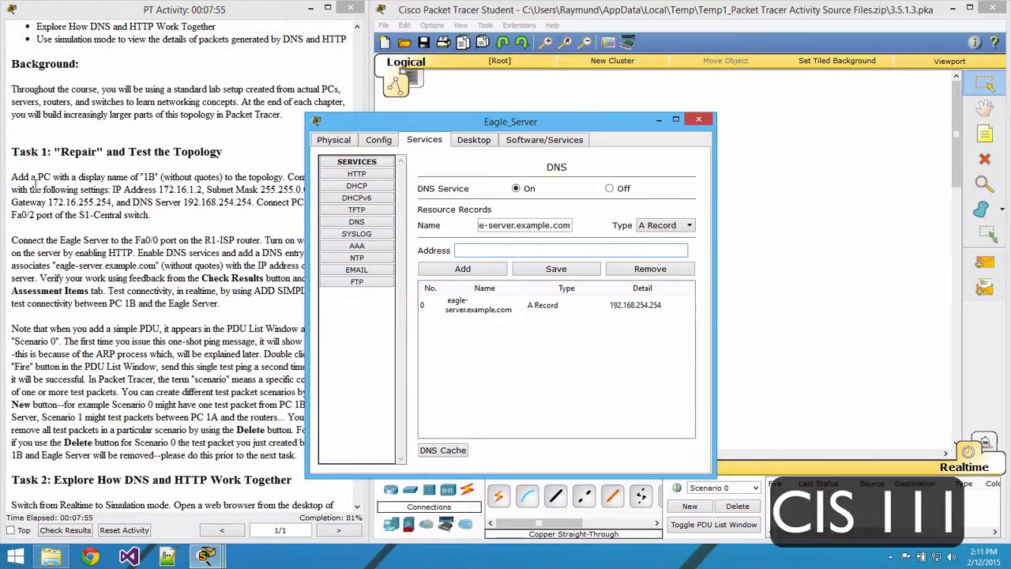
left_click(373, 141)
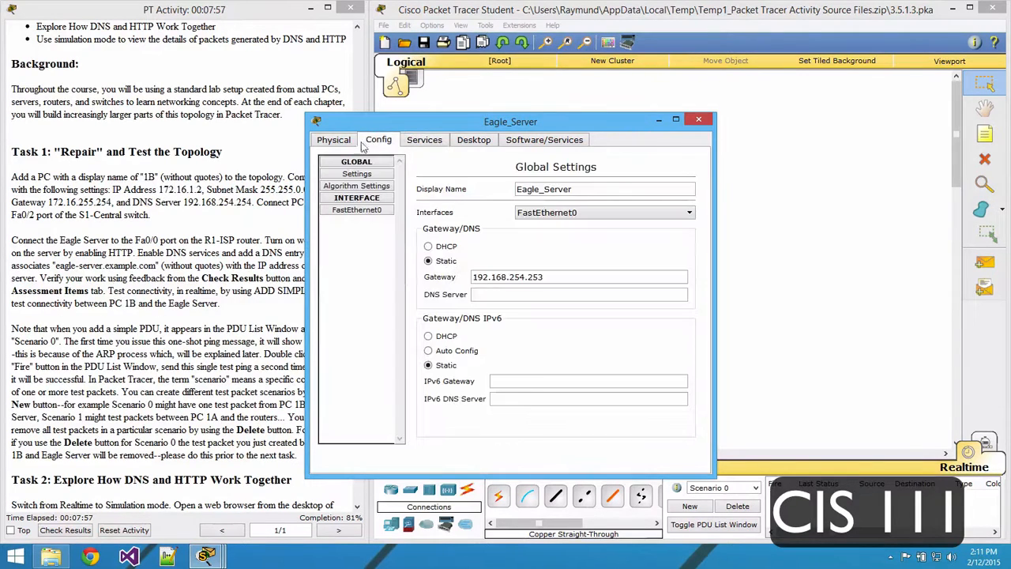
left_click(357, 211)
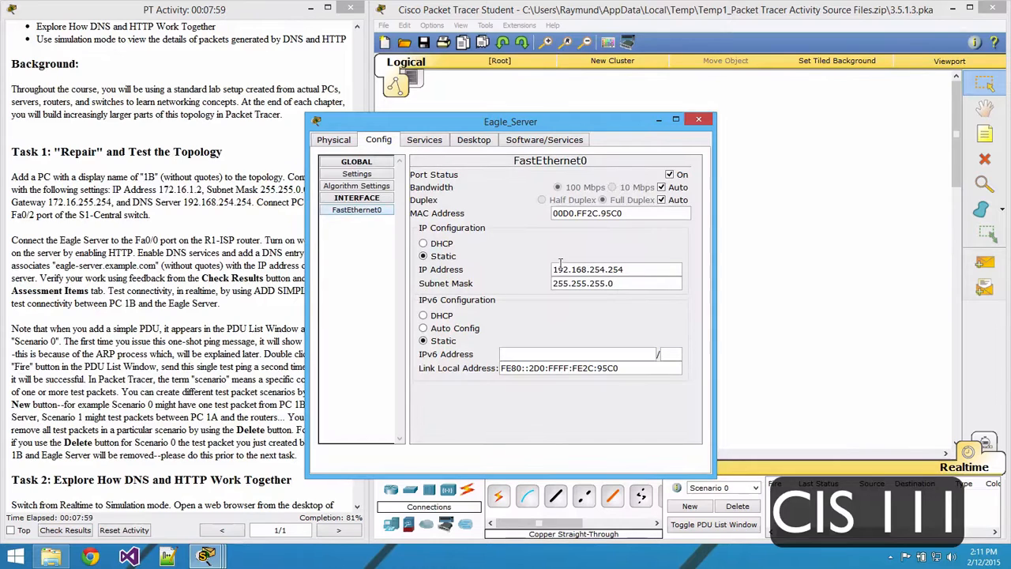
left_click_drag(553, 270, 624, 269)
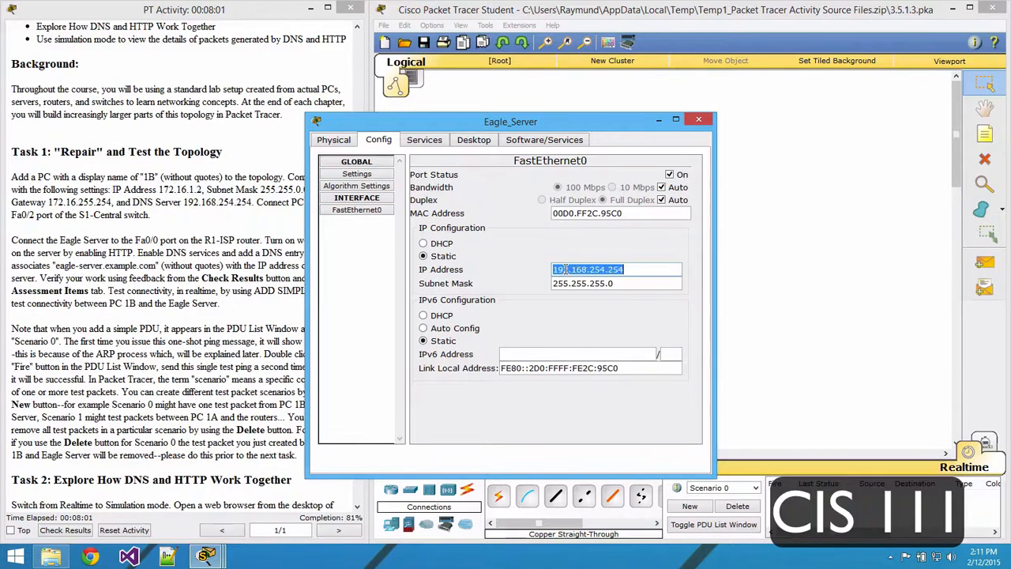
right_click(585, 270)
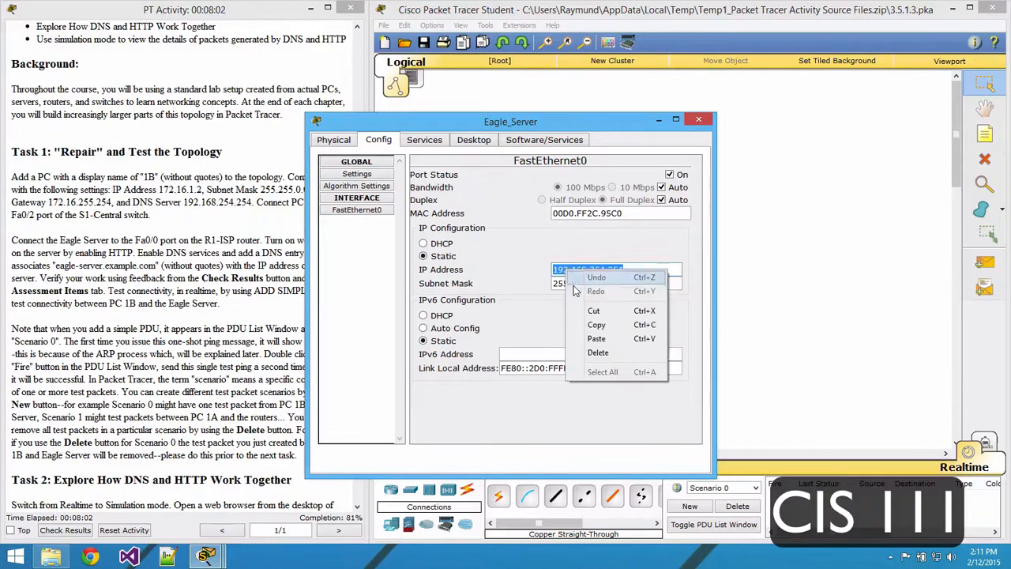
left_click(600, 329)
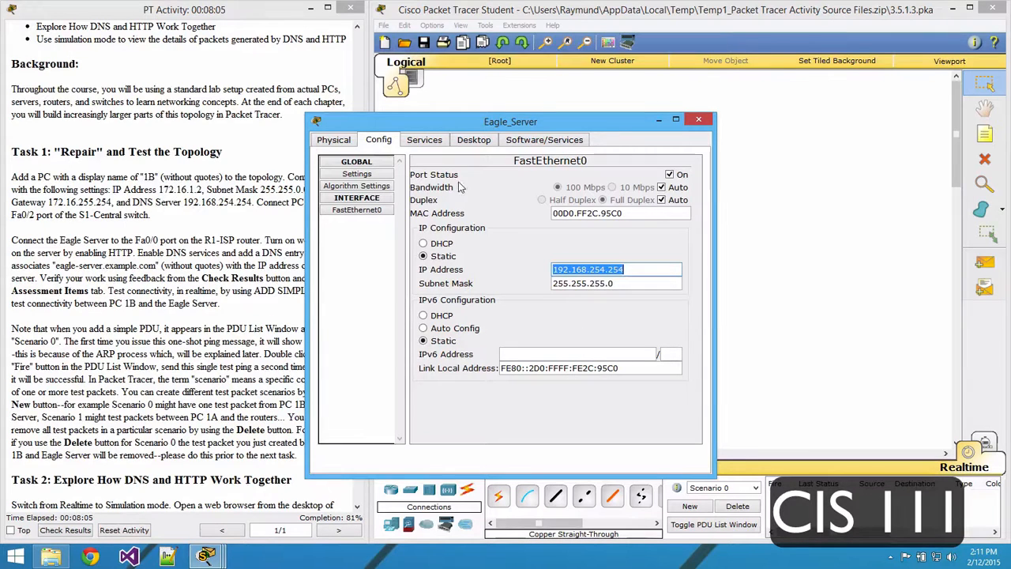
Add a DNS A record for eagle-server.example.com with the pasted address 192.168.254.254, and select the first listed record.
left_click(428, 142)
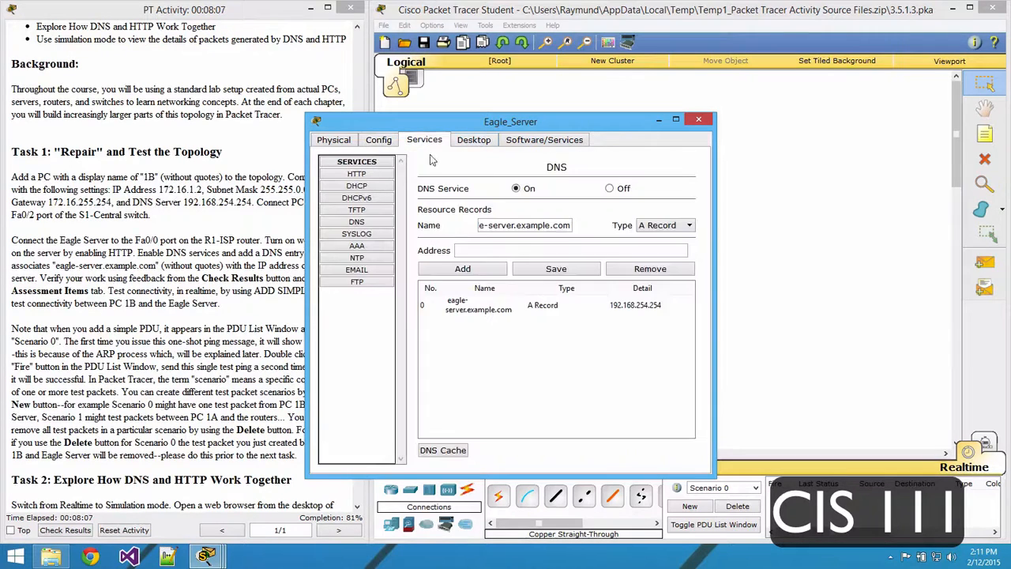
right_click(479, 246)
left_click(512, 316)
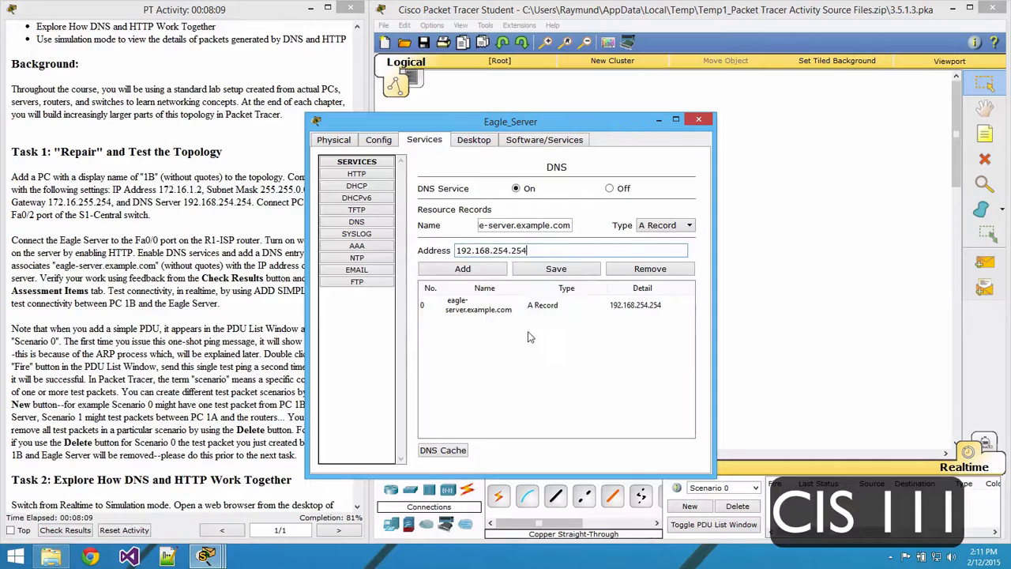
left_click(462, 269)
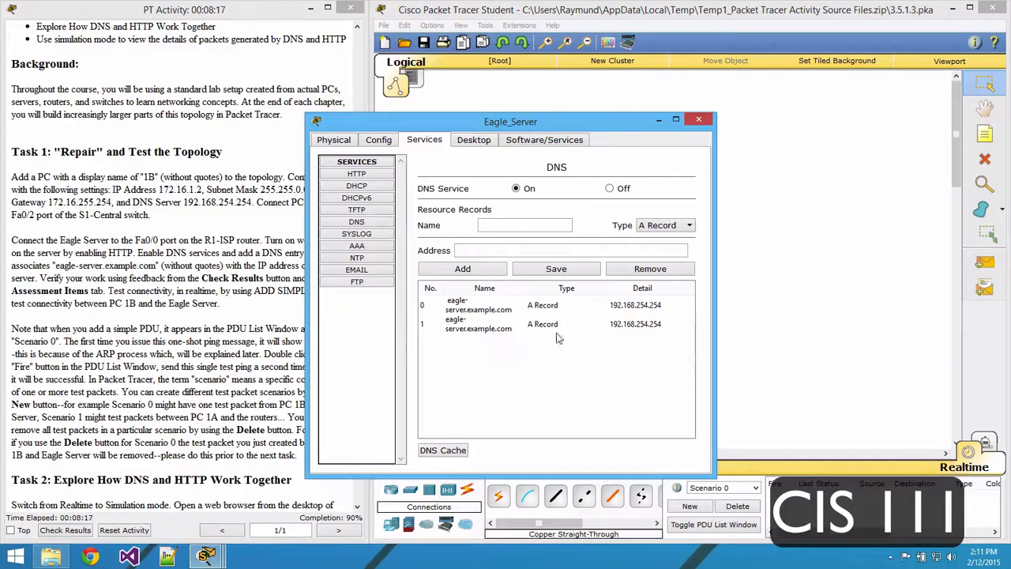
left_click(613, 311)
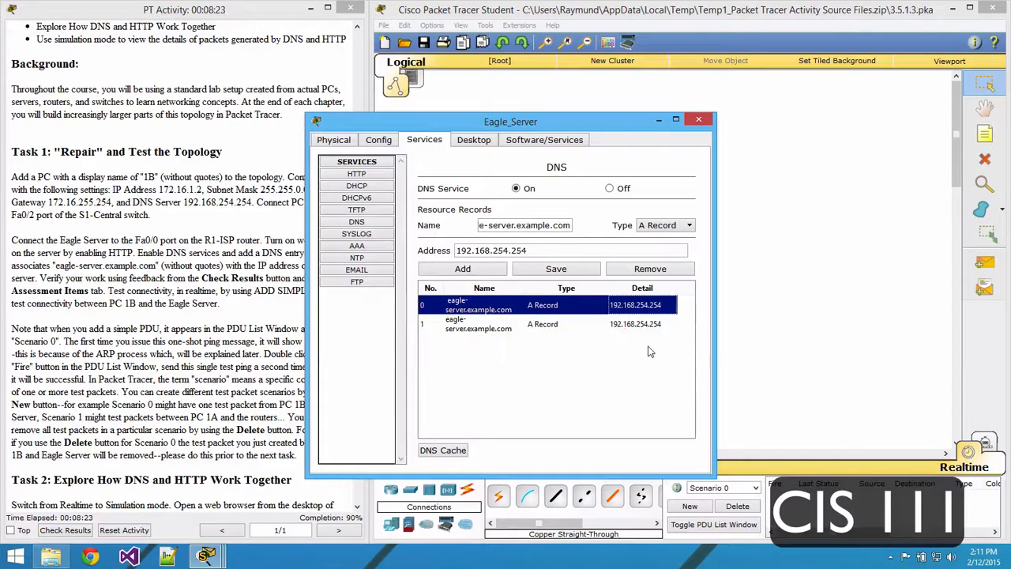
Check the activity results, examine the assessment items for Eagle_Server's DNS record and link to R1-ISP, and close the results.
left_click(870, 218)
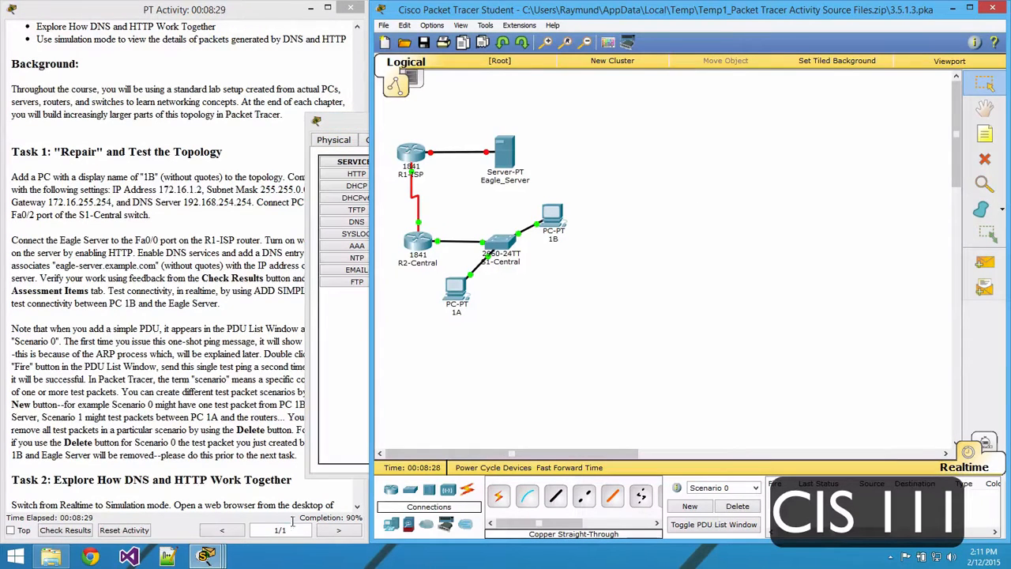
left_click(77, 534)
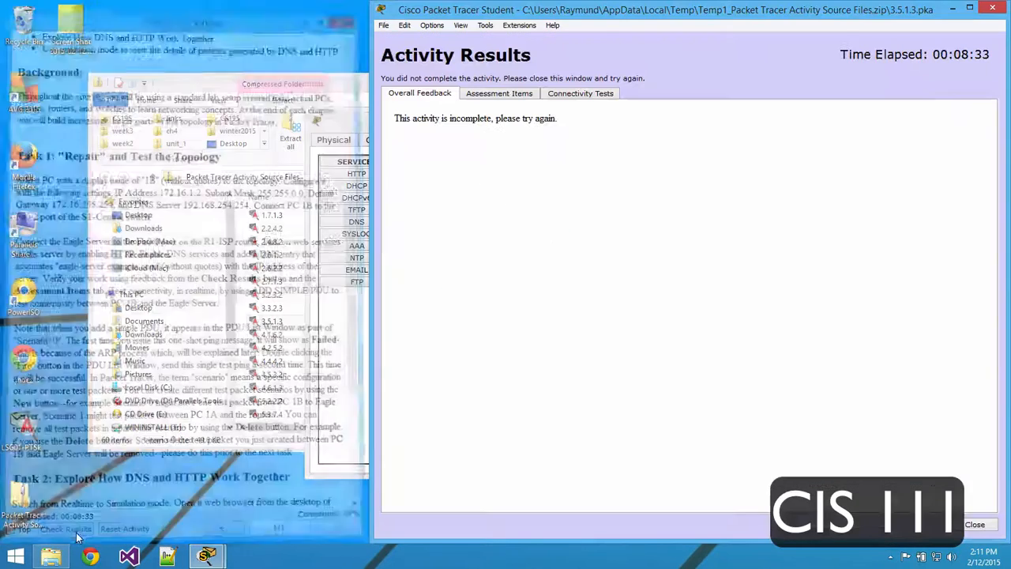
left_click(471, 96)
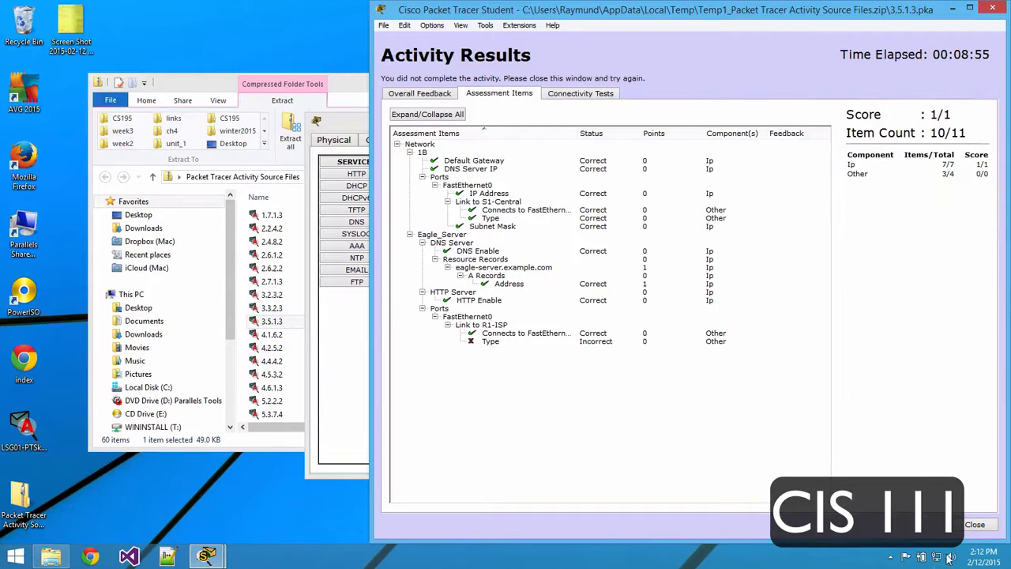
left_click(971, 525)
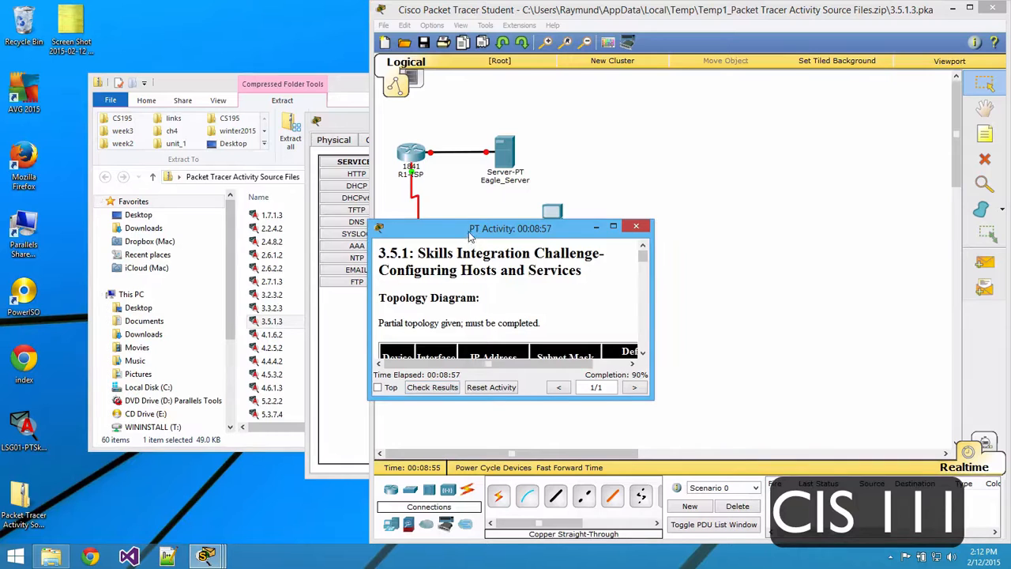
Dock the instructions window beside the topology, narrowed to uncover the devices, and review the Task 1 instructions for connecting Eagle Server.
left_click_drag(470, 229, 2, 237)
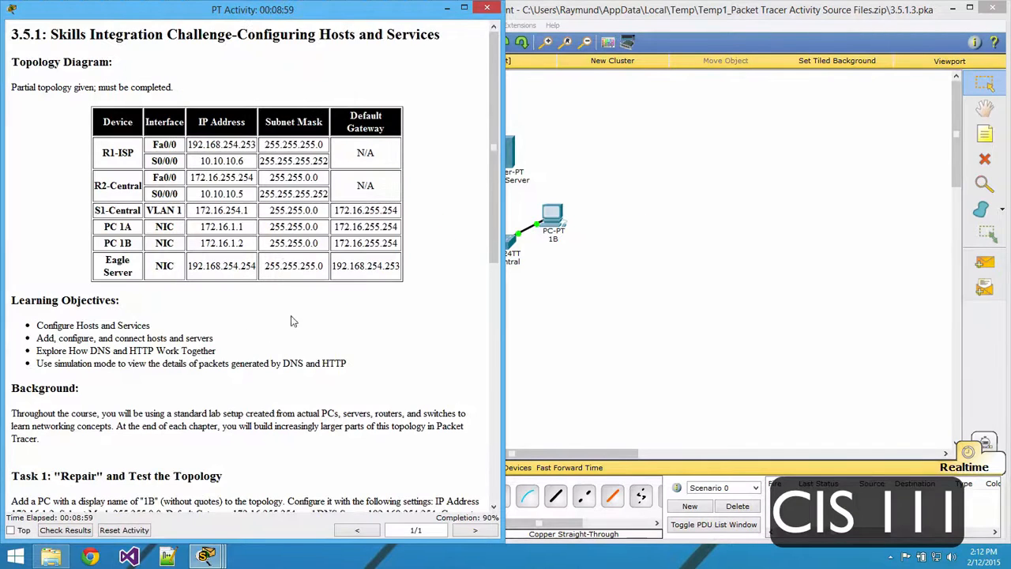
left_click_drag(504, 279, 363, 304)
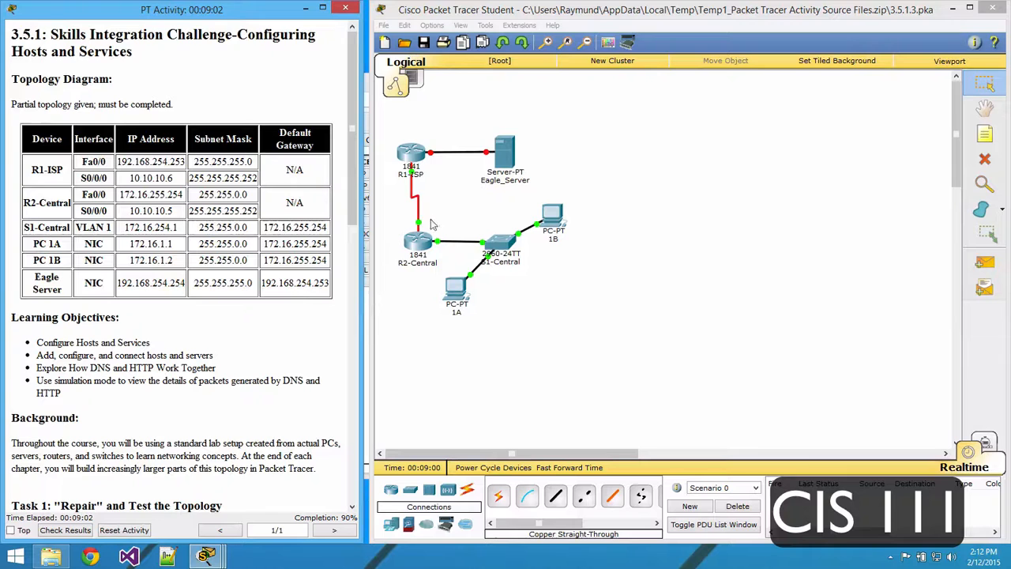
left_click(415, 155)
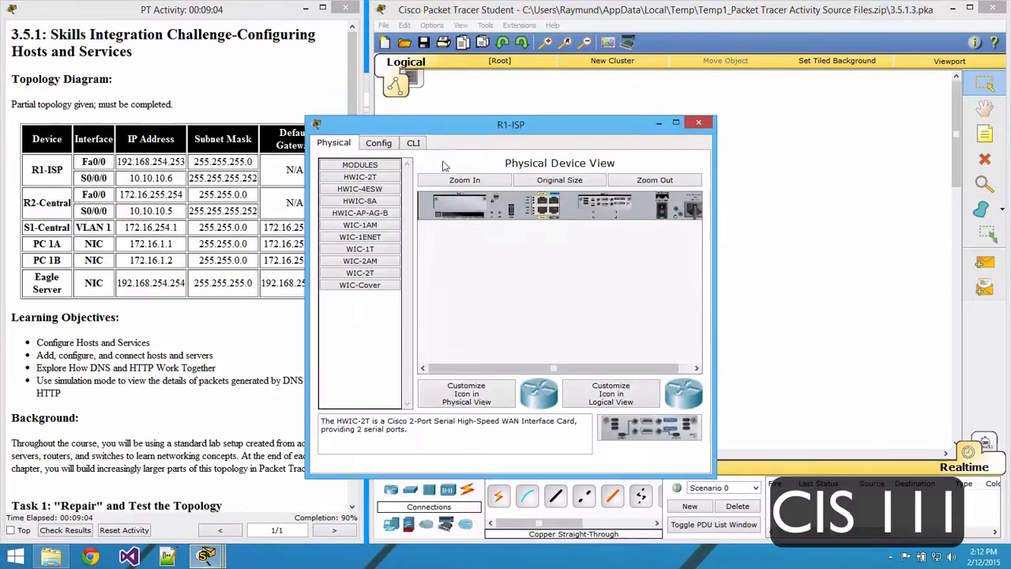
left_click(699, 124)
scroll(234, 280, "down", 5)
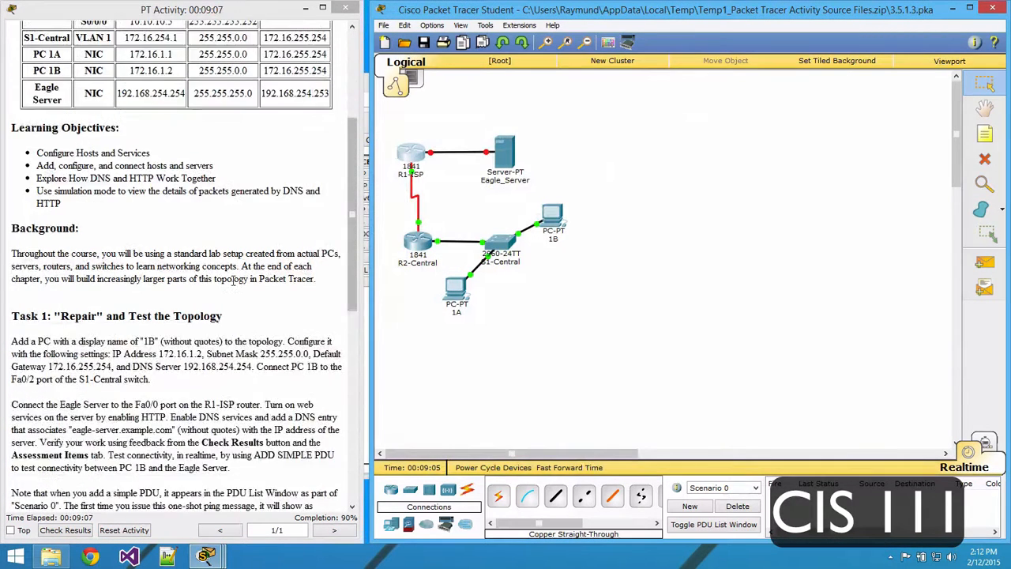
scroll(234, 280, "down", 5)
scroll(154, 301, "down", 2)
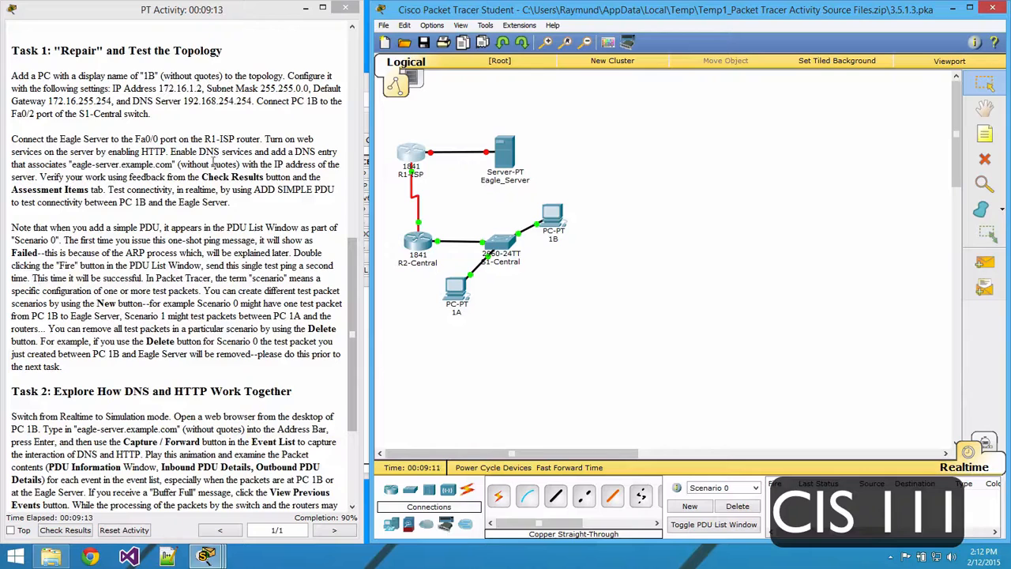
Reattach the straight-through cable between FastEthernet0/0 on R1-ISP and FastEthernet0 on Eagle_Server.
left_click(431, 153)
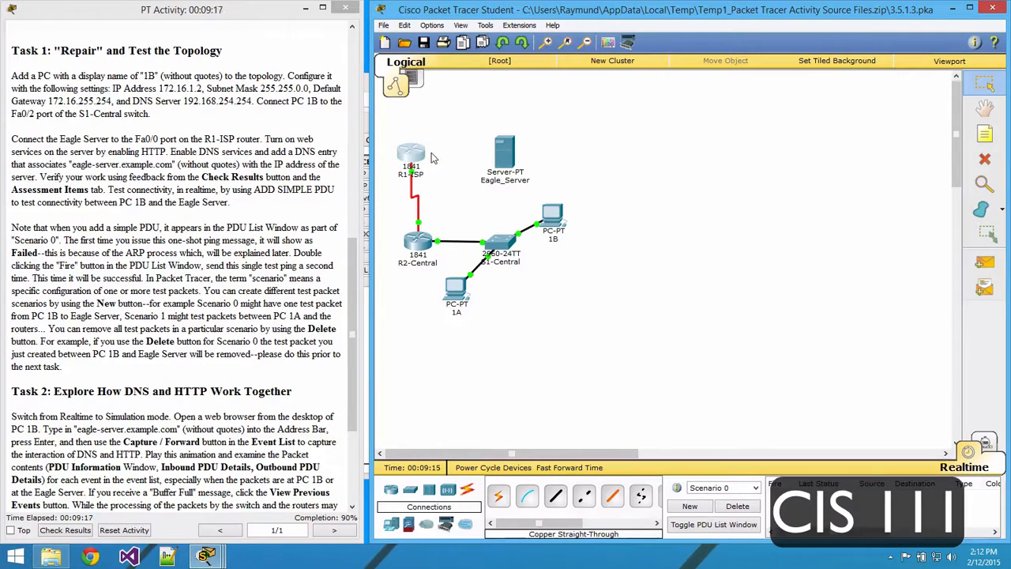
left_click(432, 159)
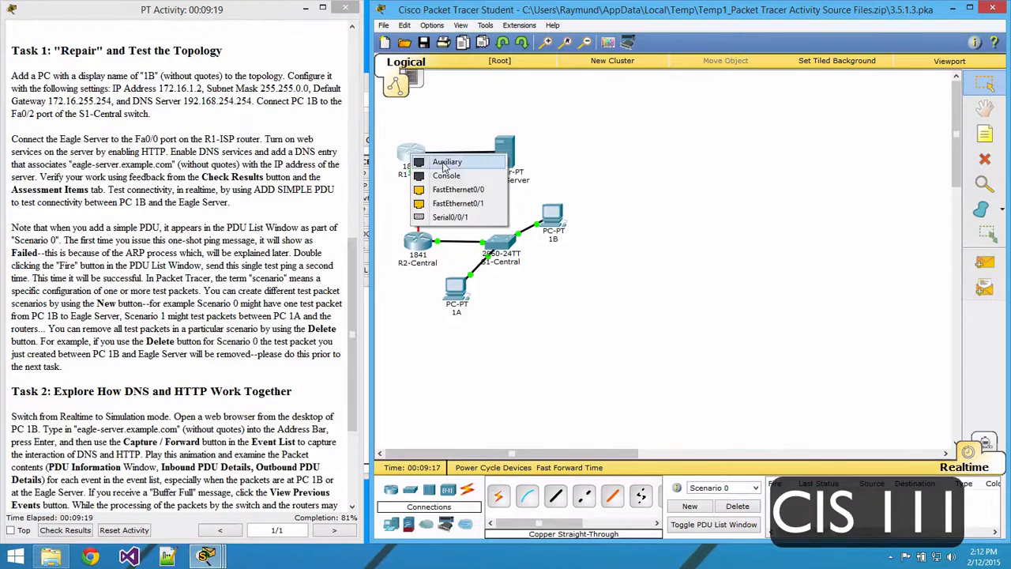
left_click(485, 194)
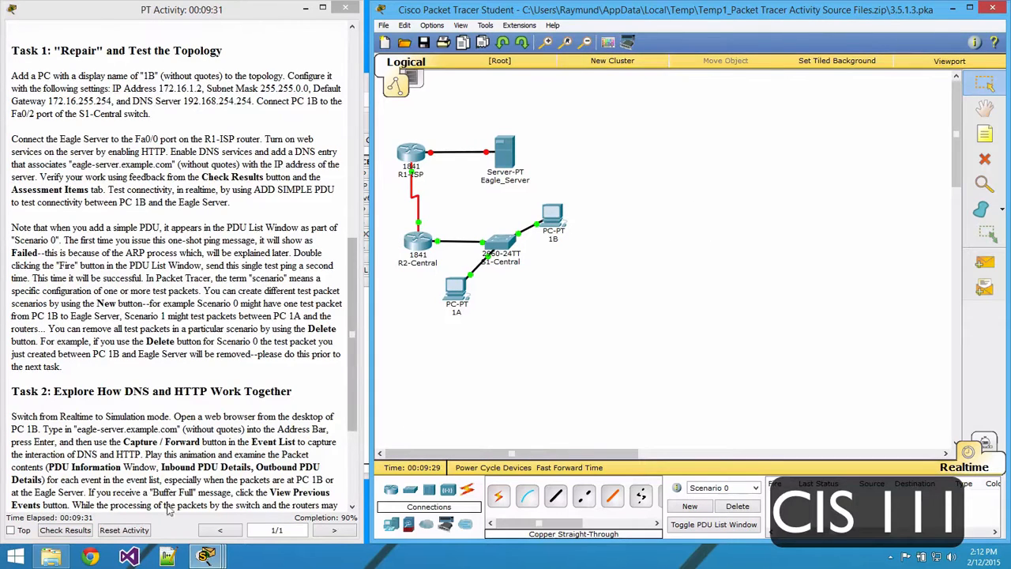
left_click(508, 155)
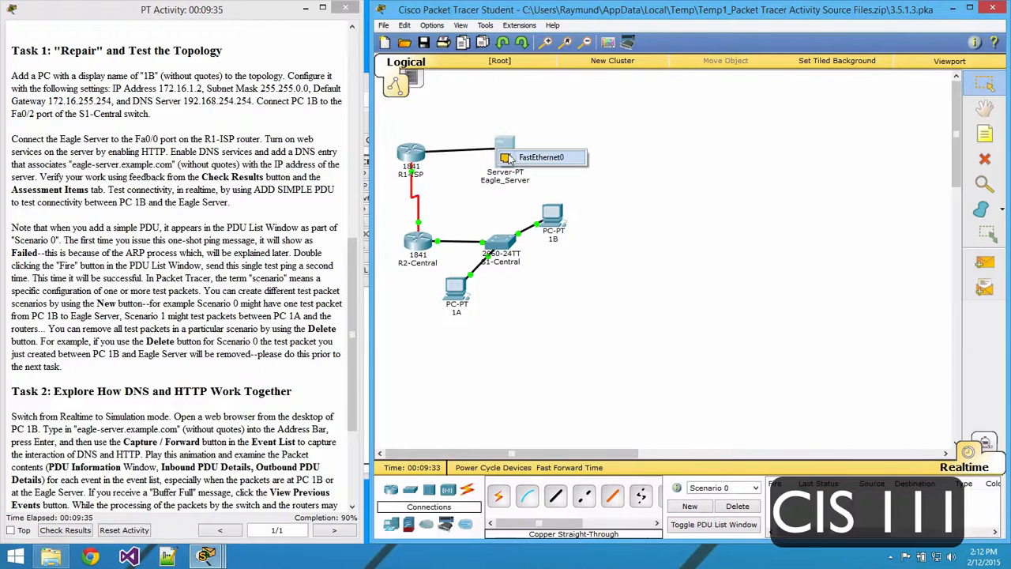
left_click(519, 161)
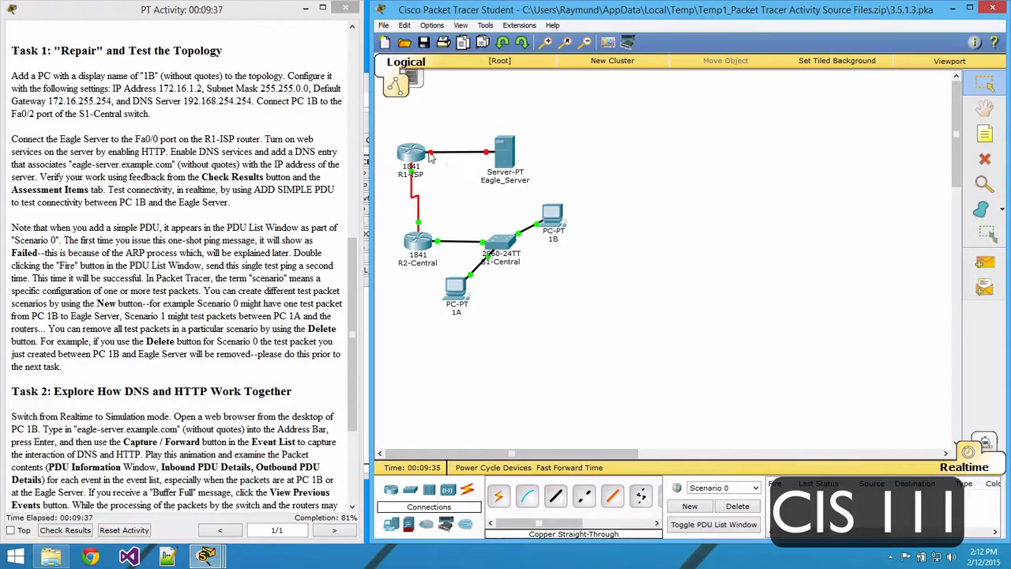
left_click(413, 155)
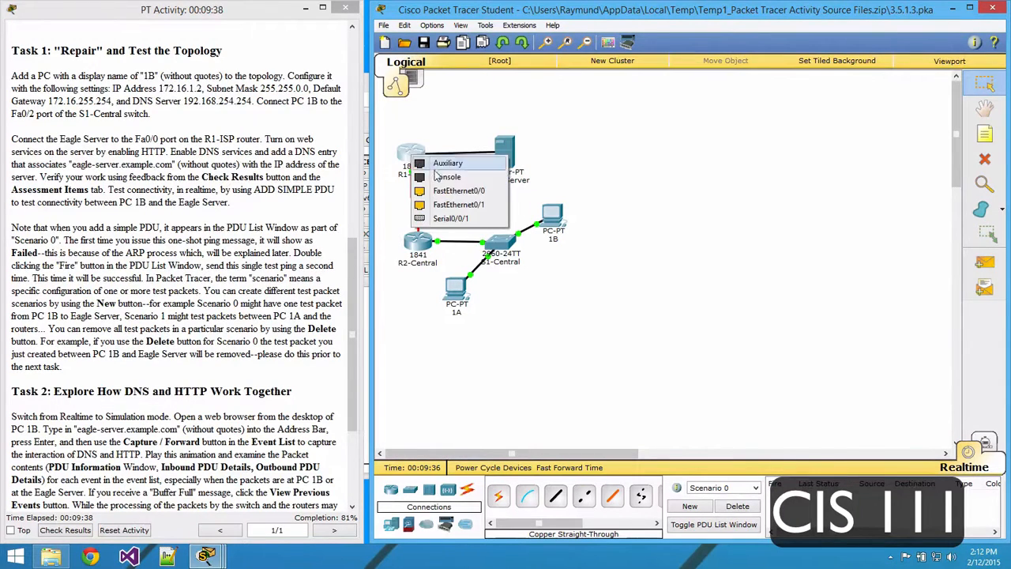
left_click(490, 192)
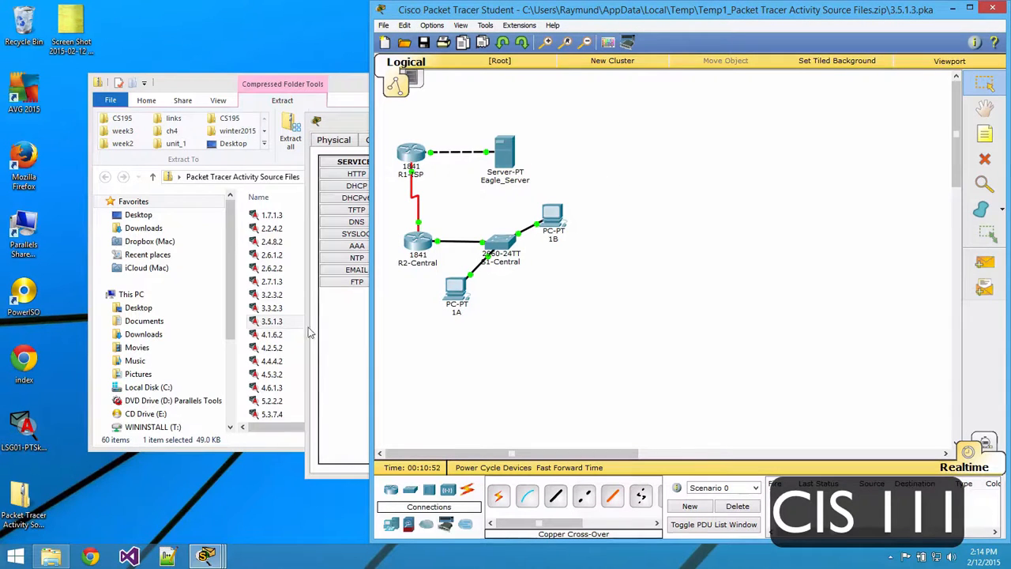
Minimize the Eagle_Server window, check the activity results, review all assessment items for 1B and Eagle_Server, and close the results.
left_click(335, 393)
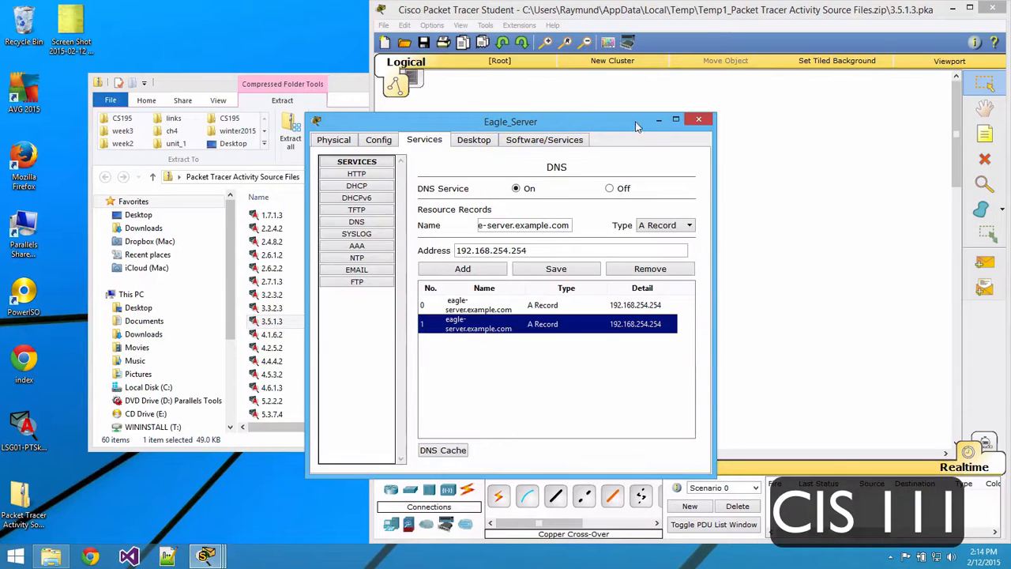
left_click(659, 120)
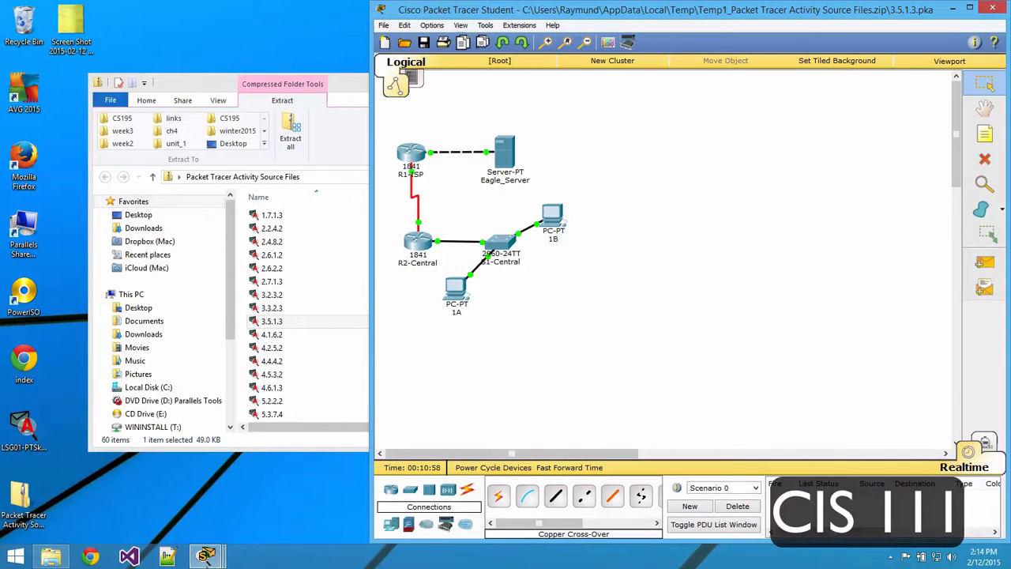
mouse_move(207, 557)
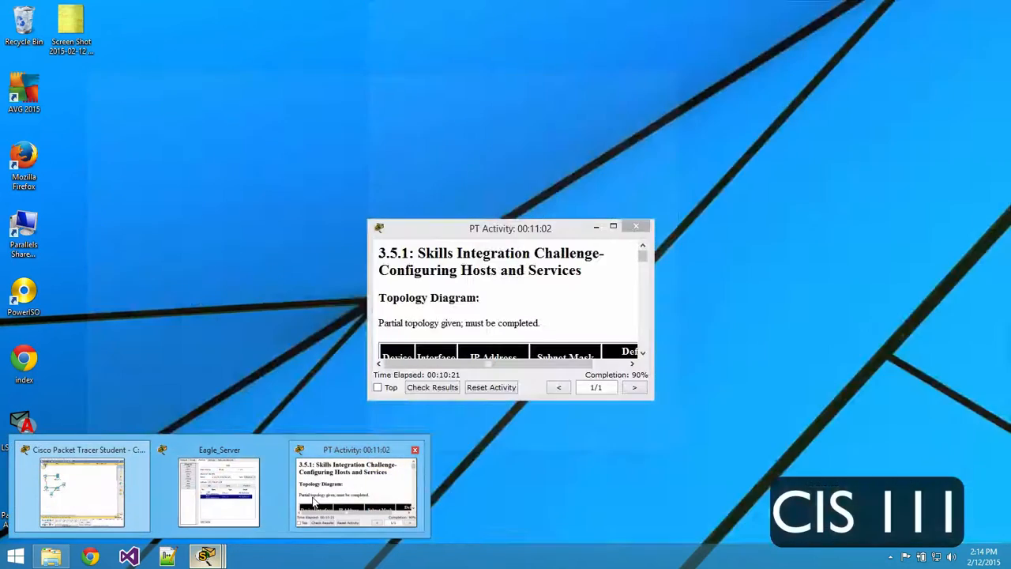
left_click(314, 502)
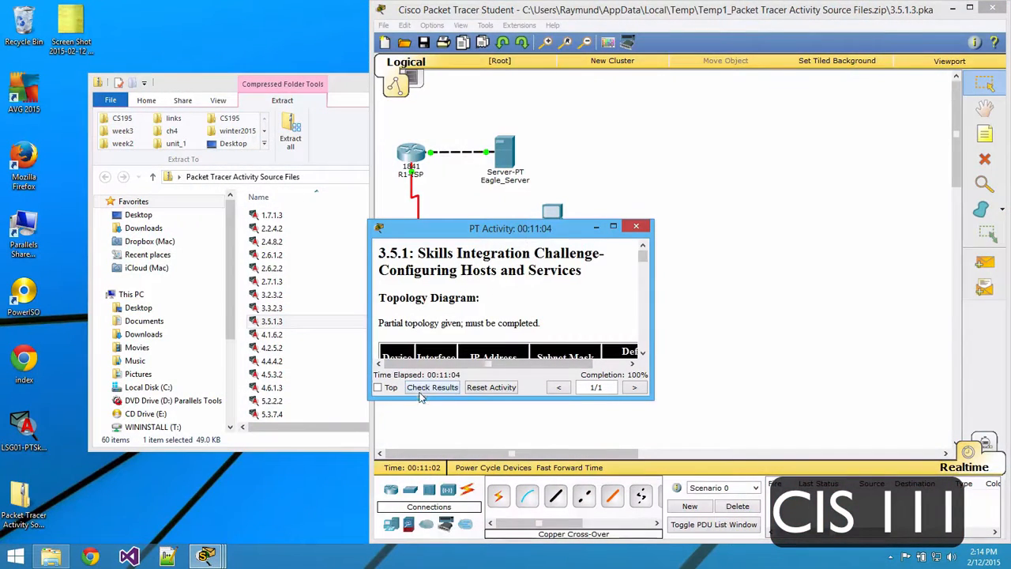
left_click(425, 388)
left_click(509, 94)
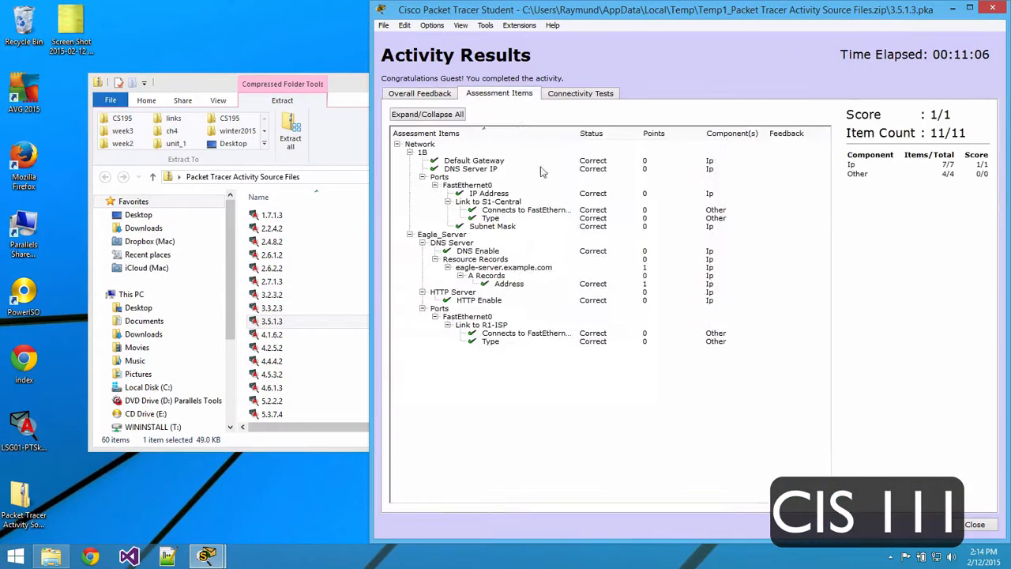
left_click_drag(427, 154, 468, 379)
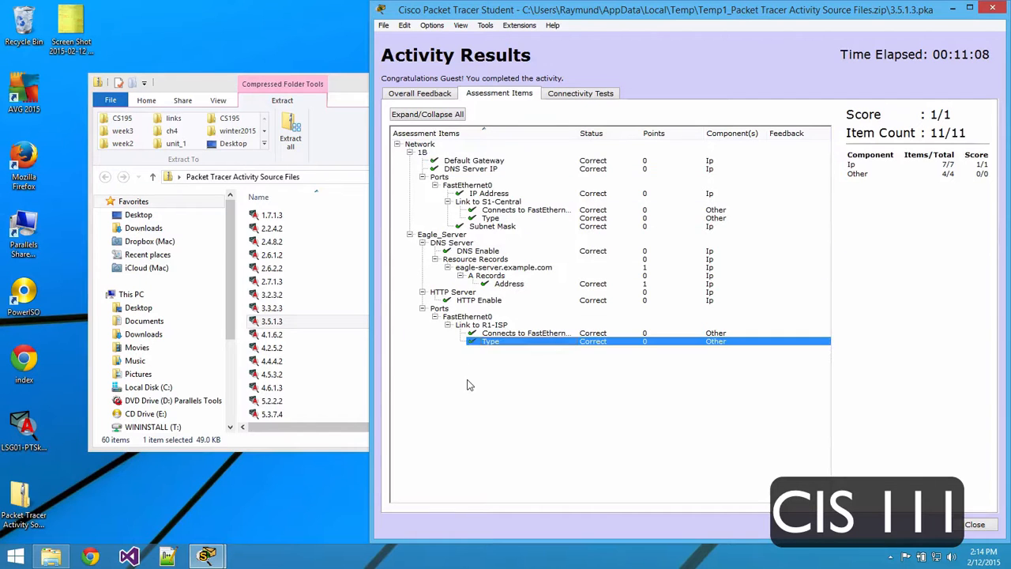
left_click(974, 525)
Dock the instructions beside the topology again, narrow them to uncover the devices, and read the Task 1 connectivity test directions.
left_click_drag(600, 229, 1, 218)
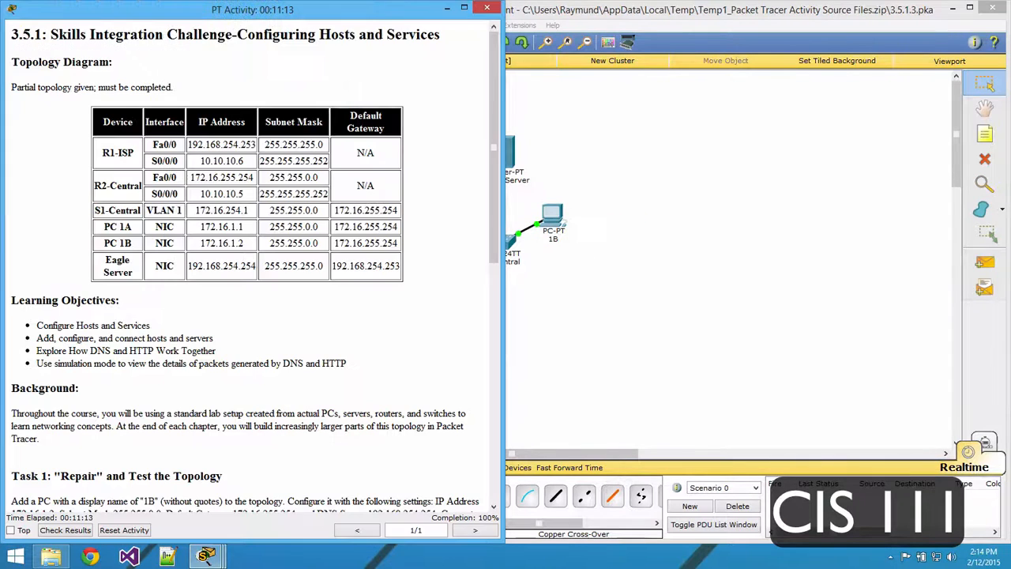
left_click(508, 280)
left_click(355, 293)
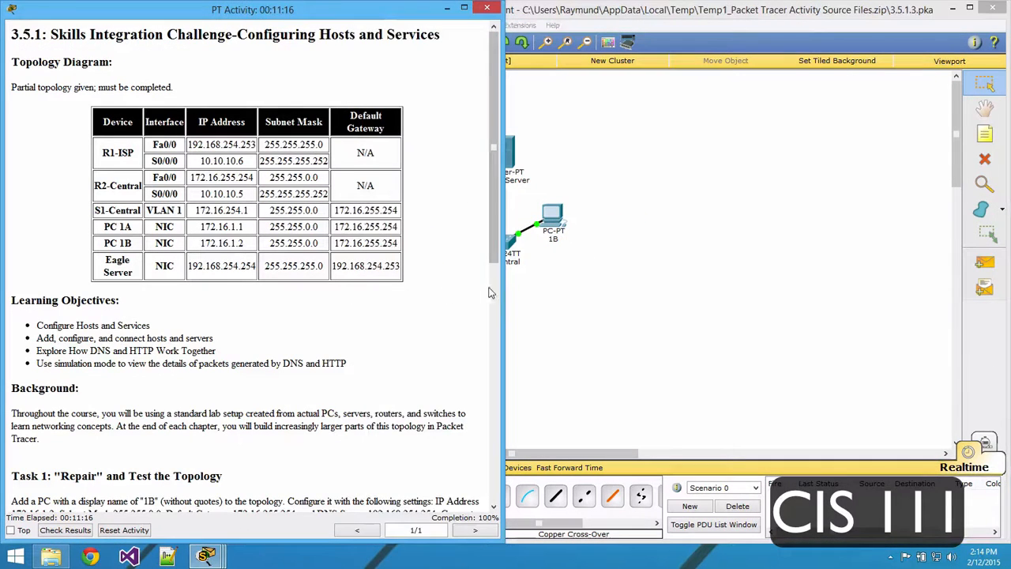
left_click_drag(504, 287, 361, 290)
scroll(286, 293, "down", 7)
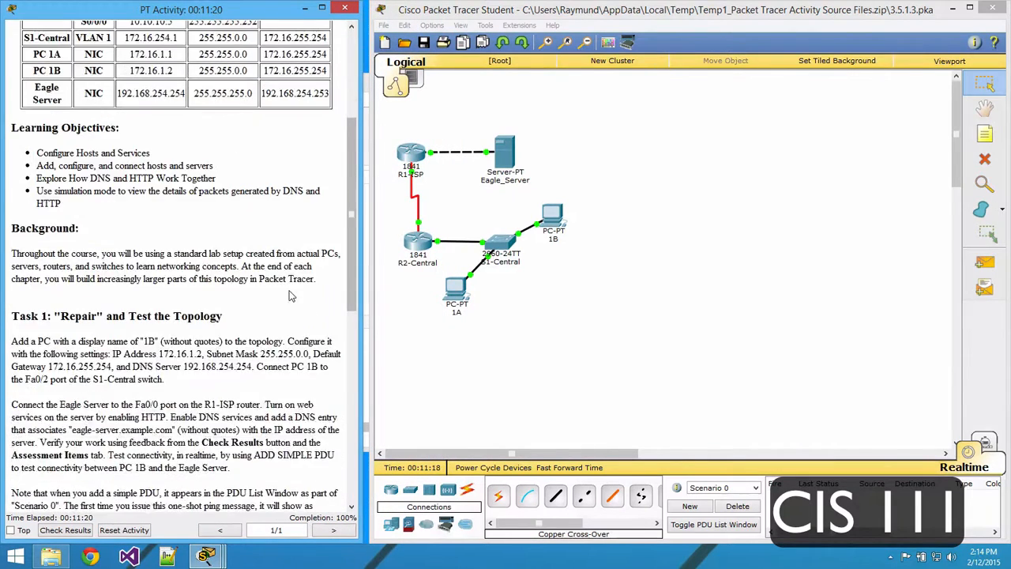
scroll(283, 295, "down", 4)
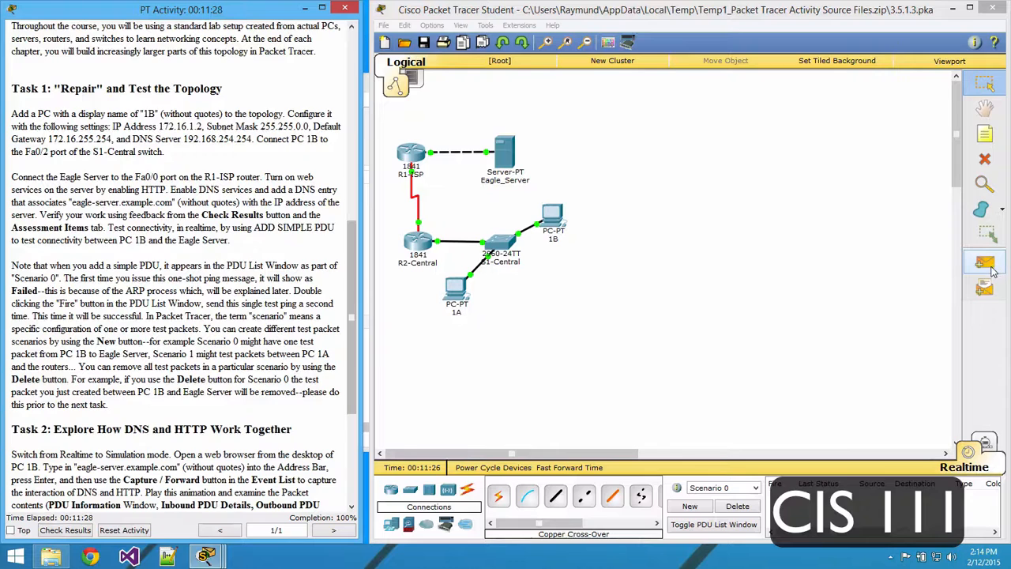
Add a simple PDU from PC 1B to Eagle_Server to test connectivity.
left_click(983, 265)
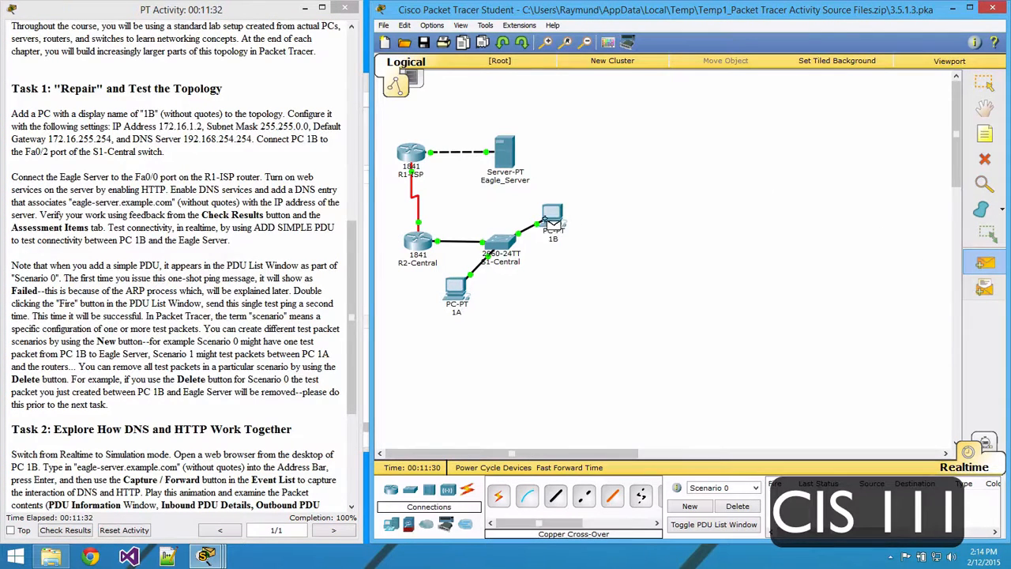
left_click(552, 221)
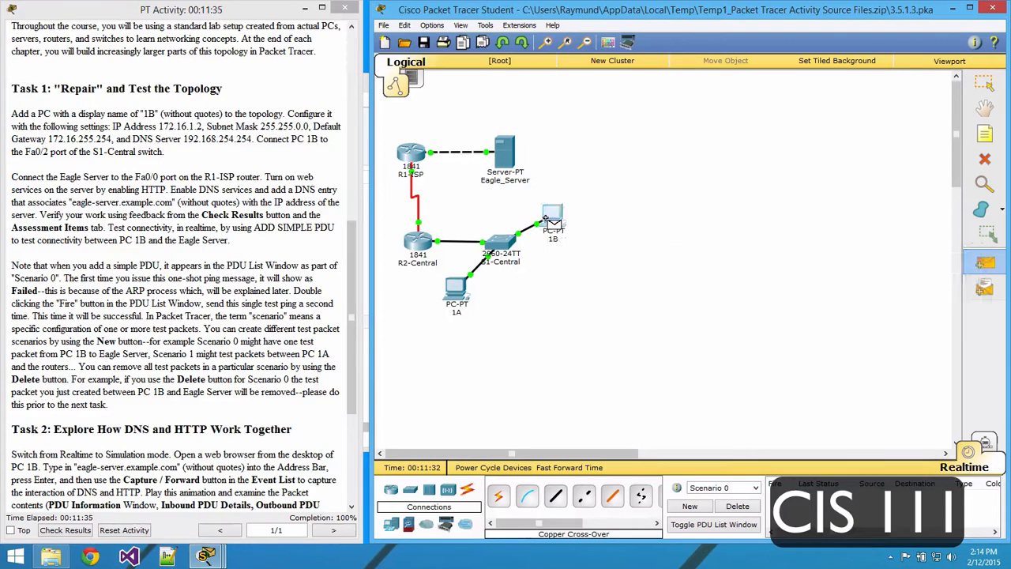
left_click(506, 160)
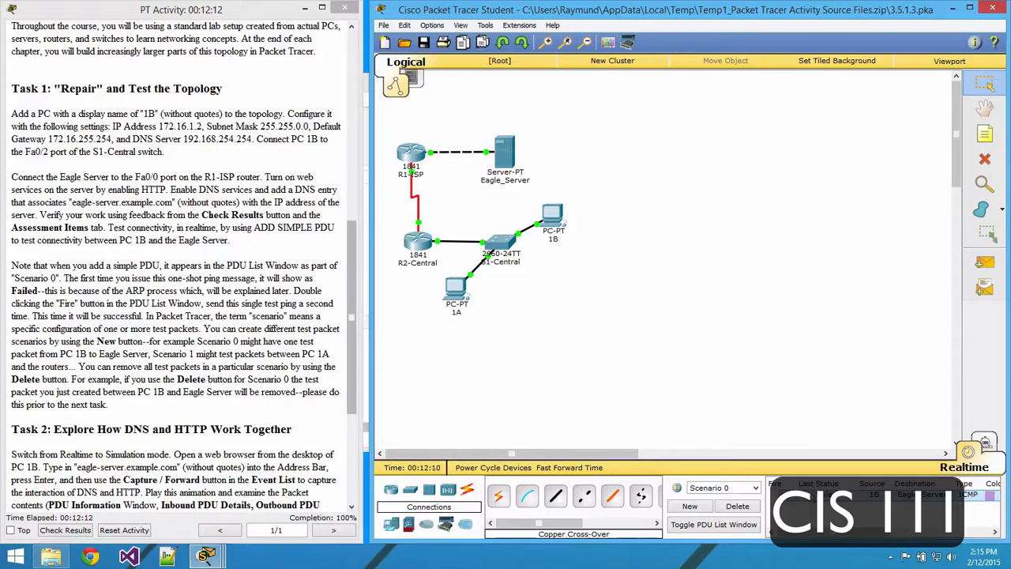
Switch to Simulation mode, capture one event, reset the simulation, and auto-capture the ping from PC 1B to Eagle_Server.
left_click(968, 452)
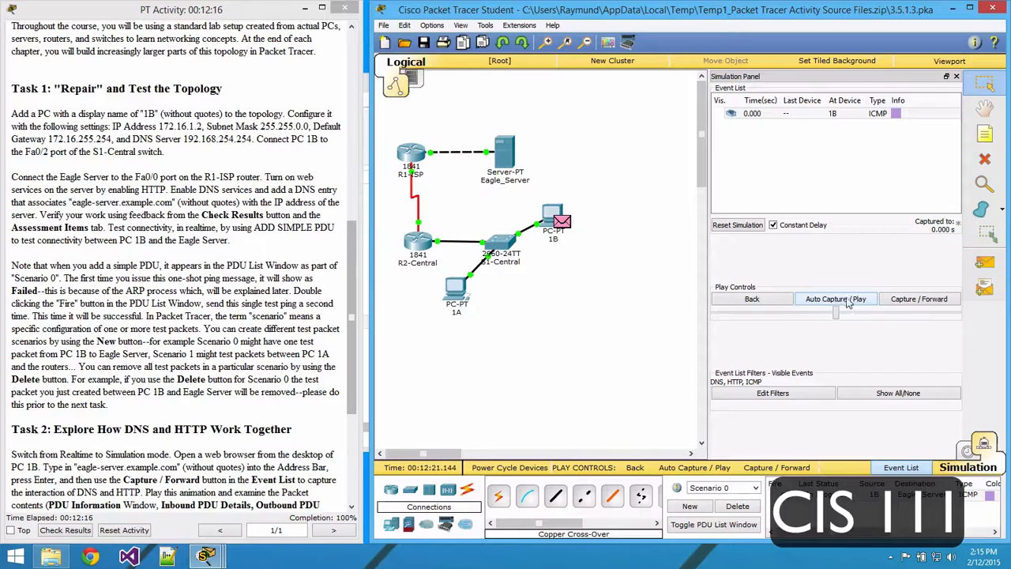
left_click(903, 303)
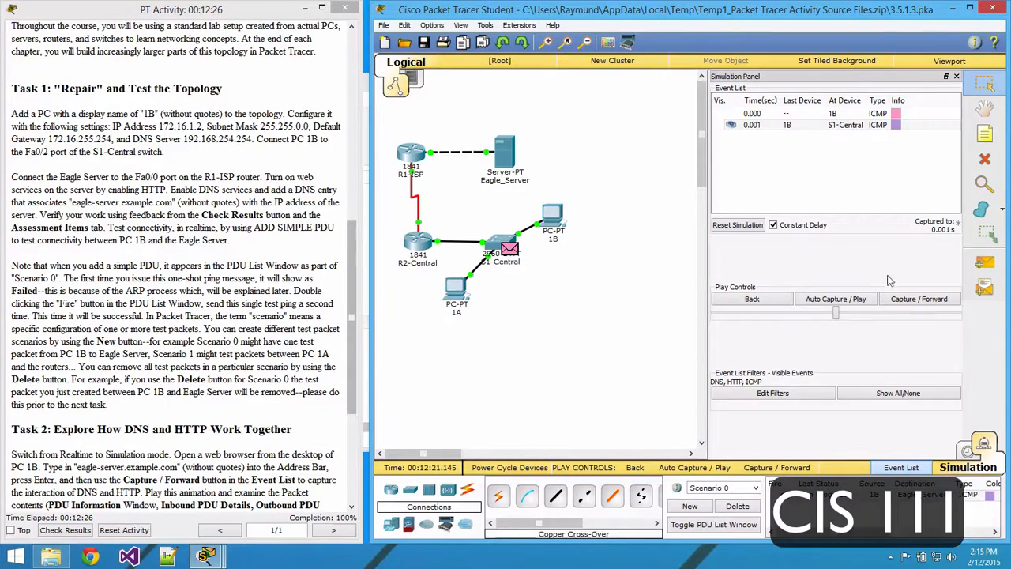
left_click(741, 226)
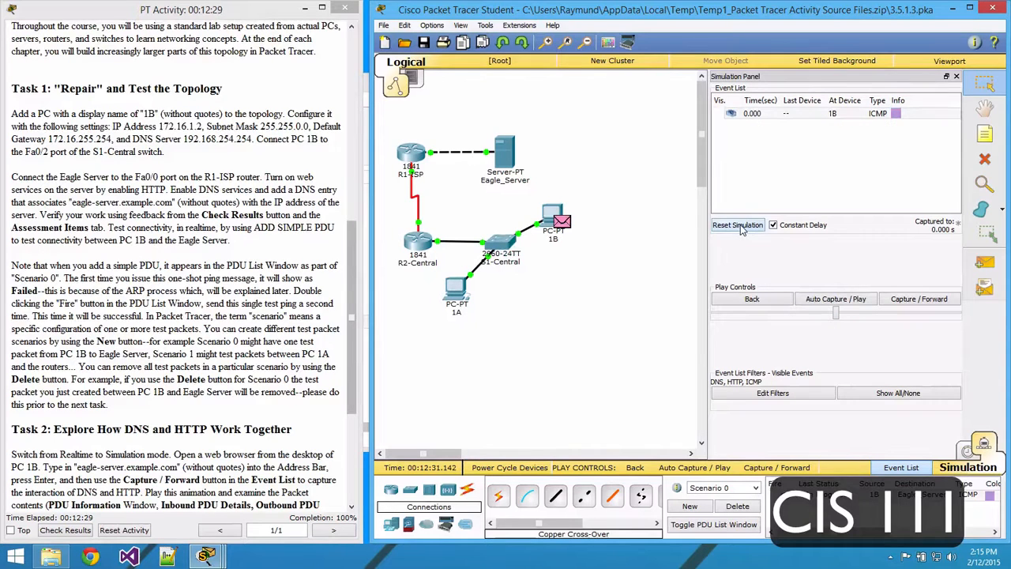
left_click(845, 305)
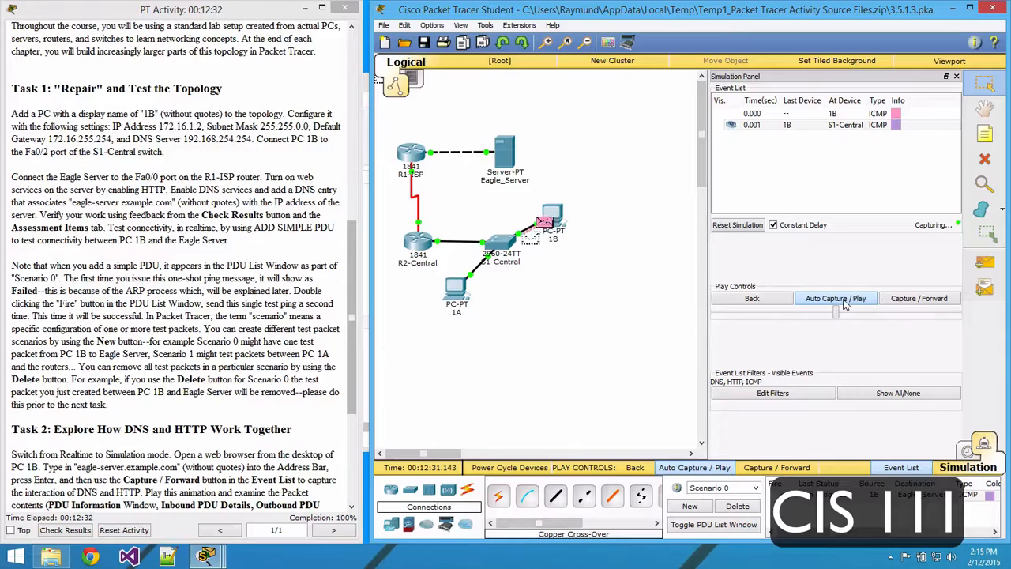
left_click(846, 305)
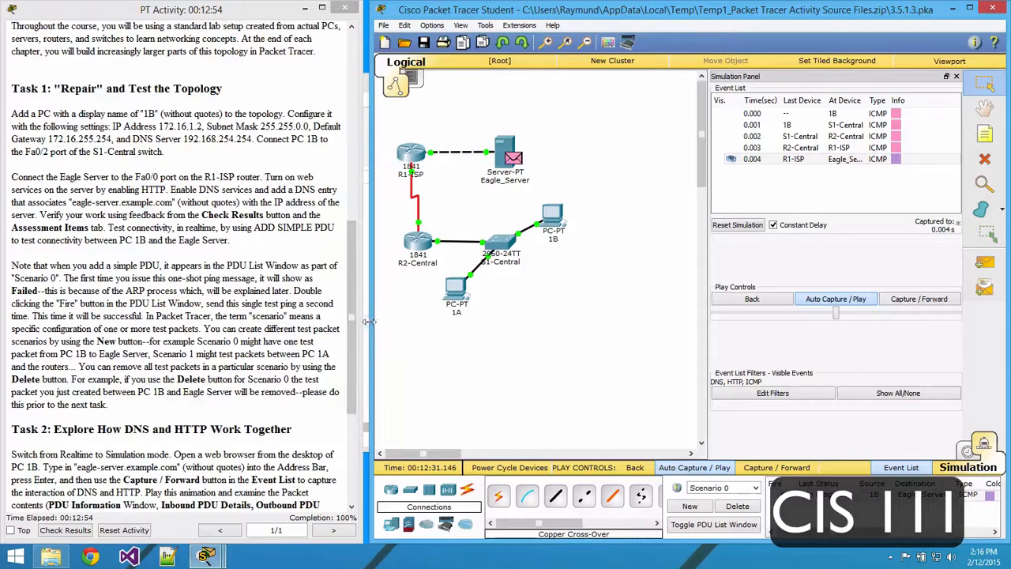
Review the Task 2 instructions, and request eagle-server.example.com in the web browser on PC 1B.
left_click_drag(353, 331, 348, 423)
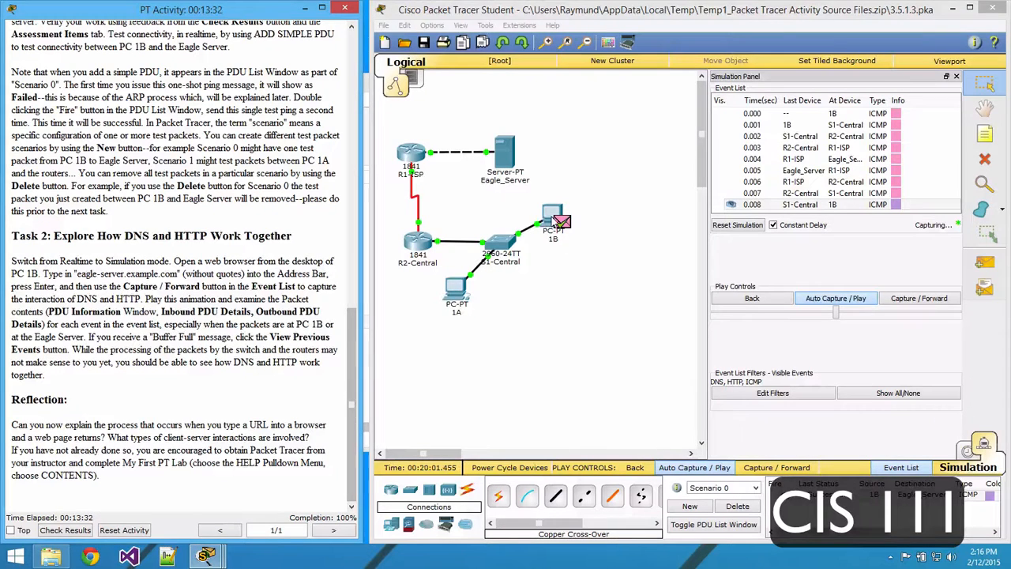
left_click(555, 220)
left_click(423, 143)
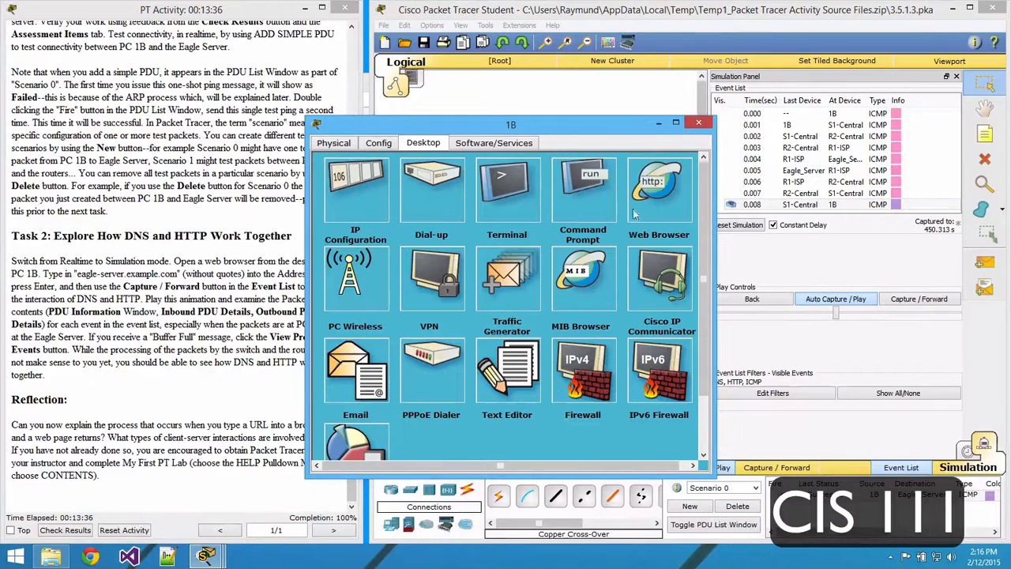
left_click(655, 205)
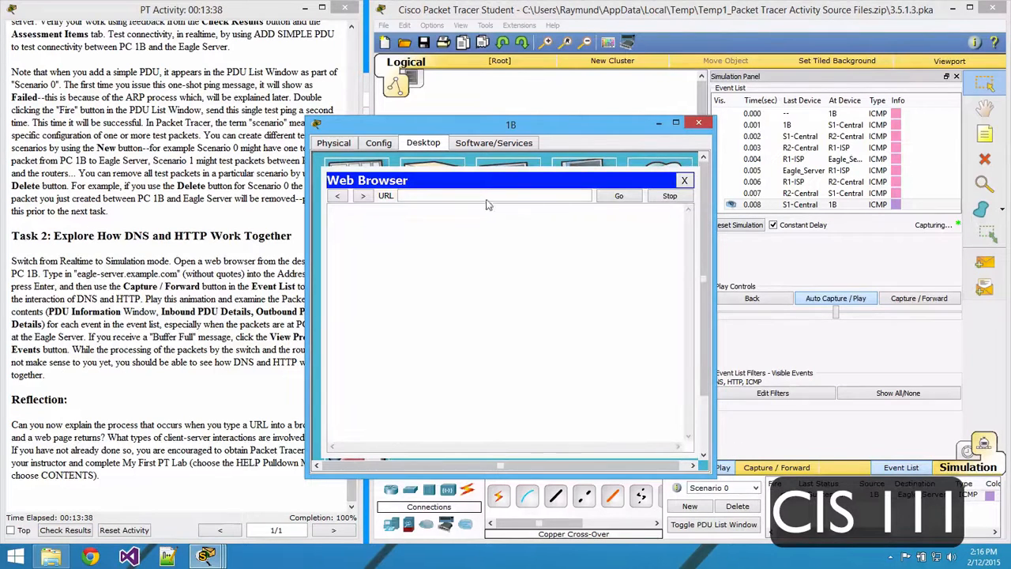
type("eag")
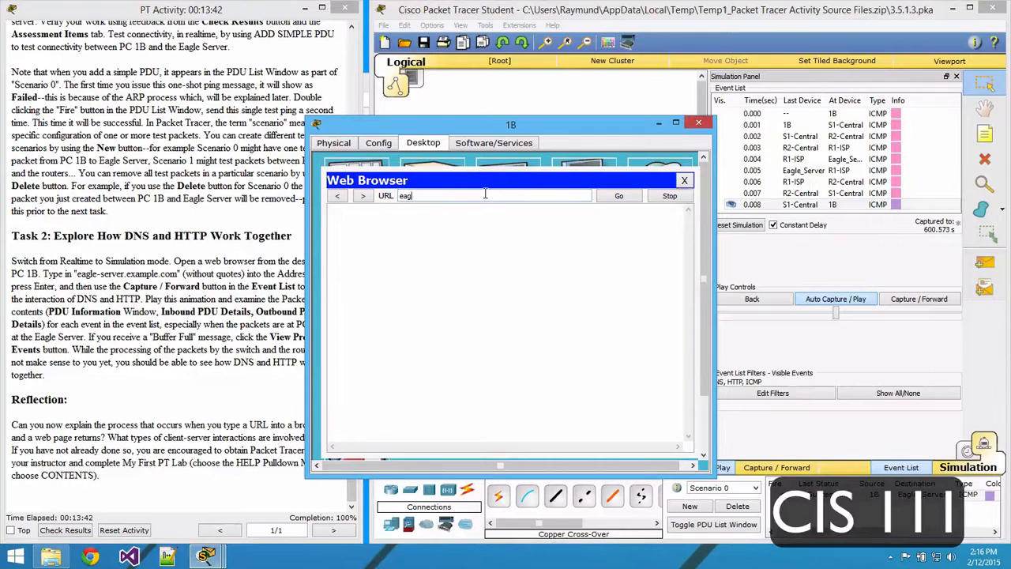
type("le")
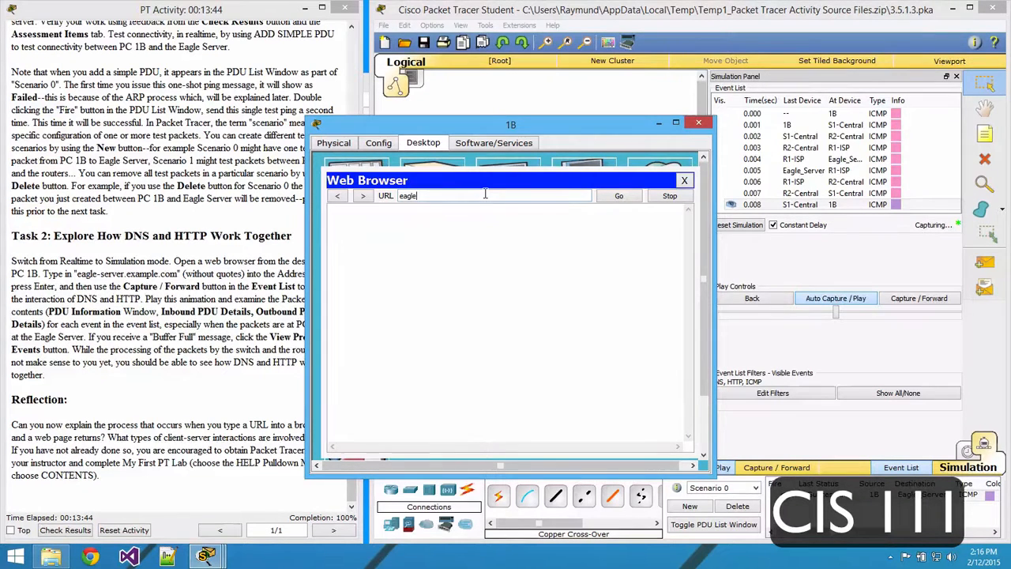
type("-s")
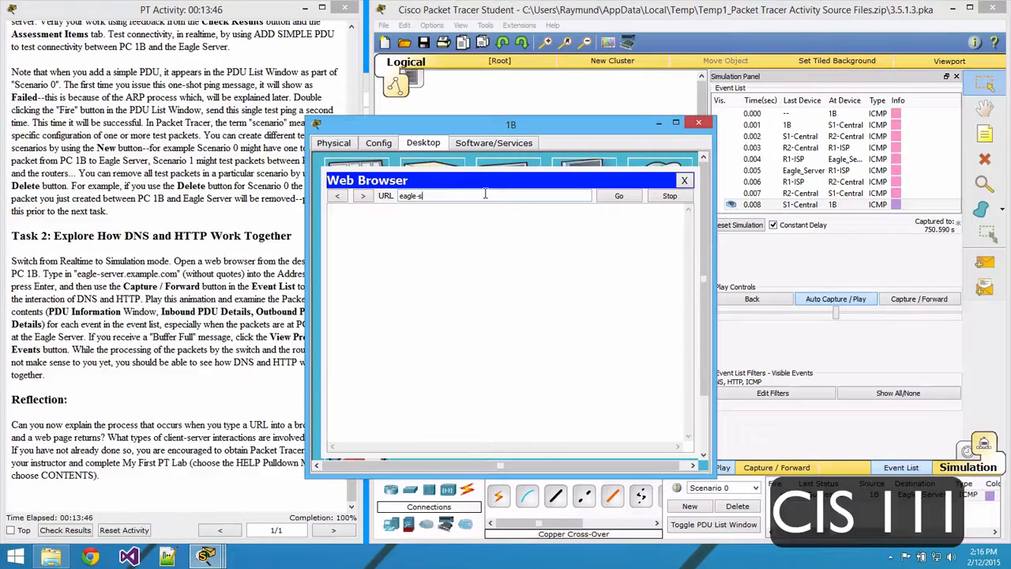
type("erver.example.com")
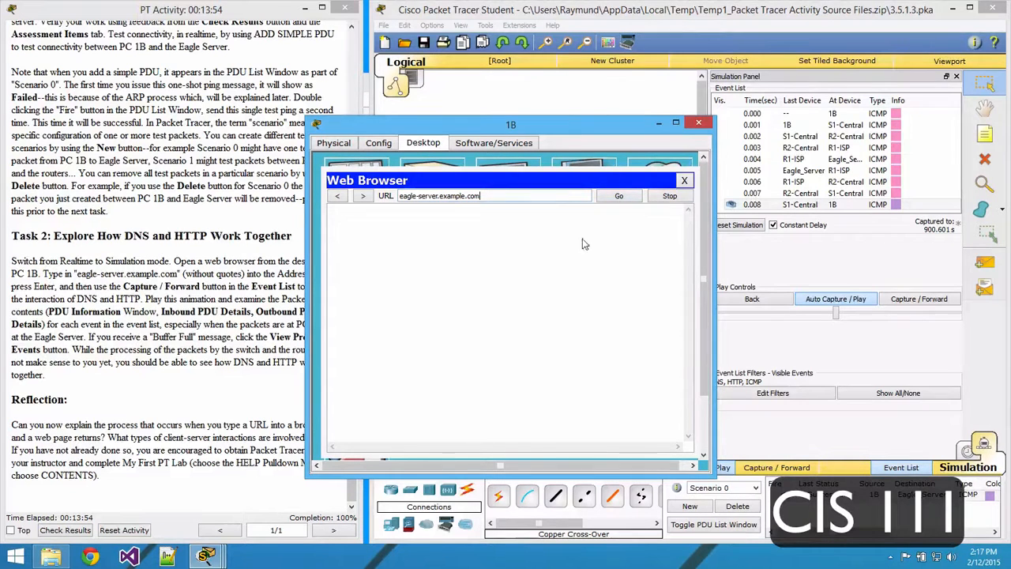
left_click(627, 198)
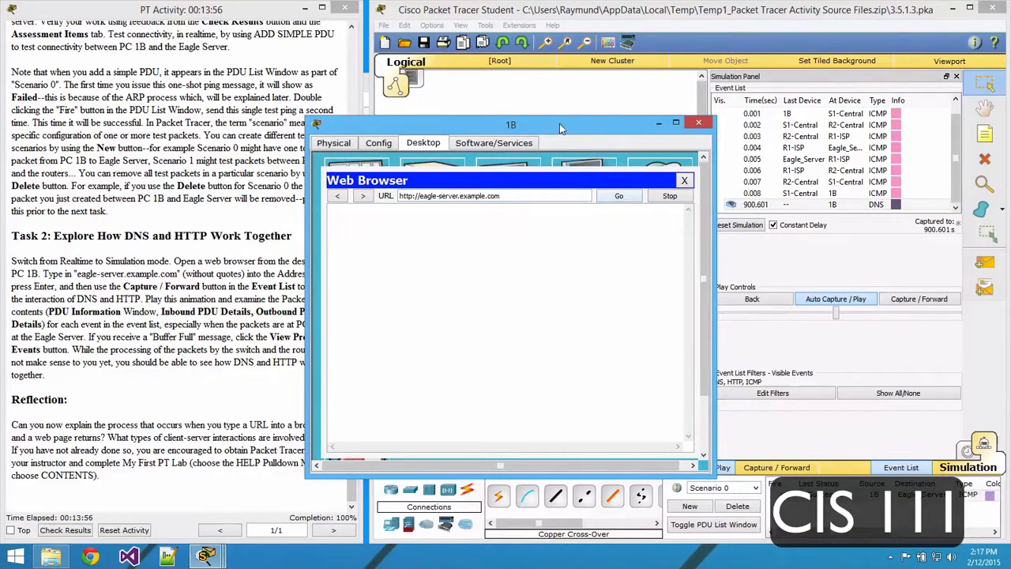
Bring the simulation back in front of PC 1B's window and stop the automatic capture with the DNS packet at S1-Central.
left_click_drag(560, 124, 632, 152)
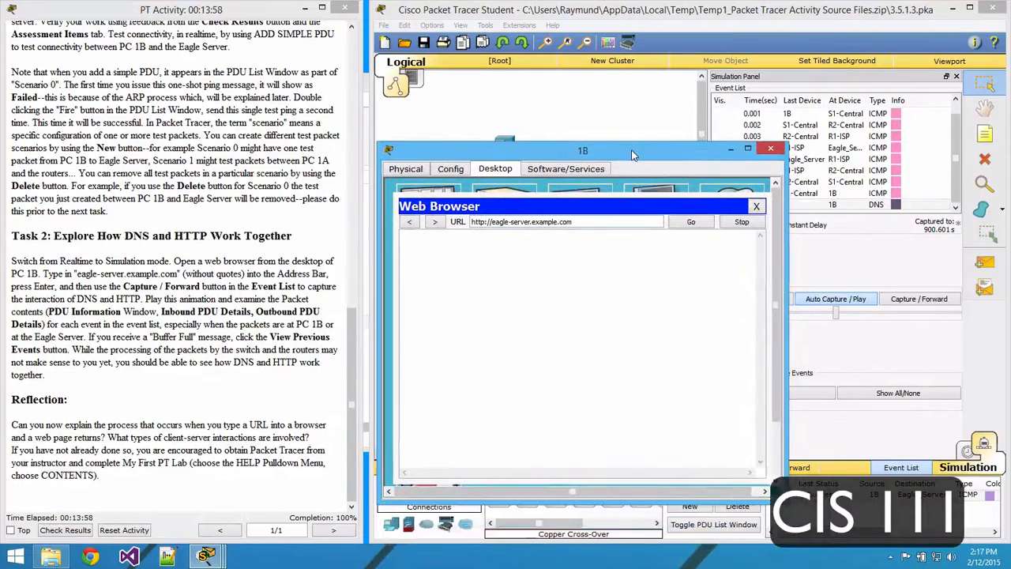
left_click(820, 256)
left_click(826, 300)
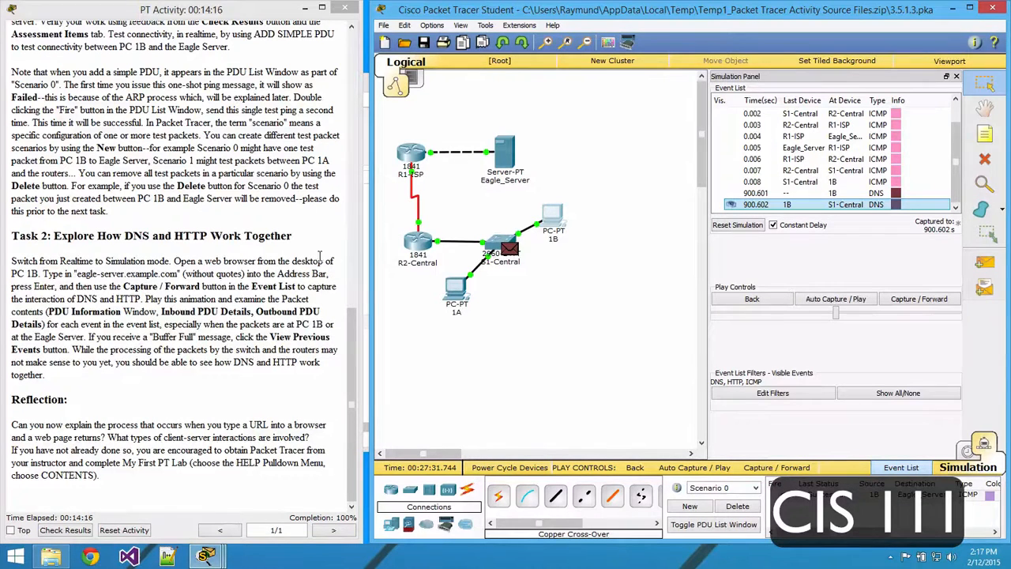
left_click(371, 310)
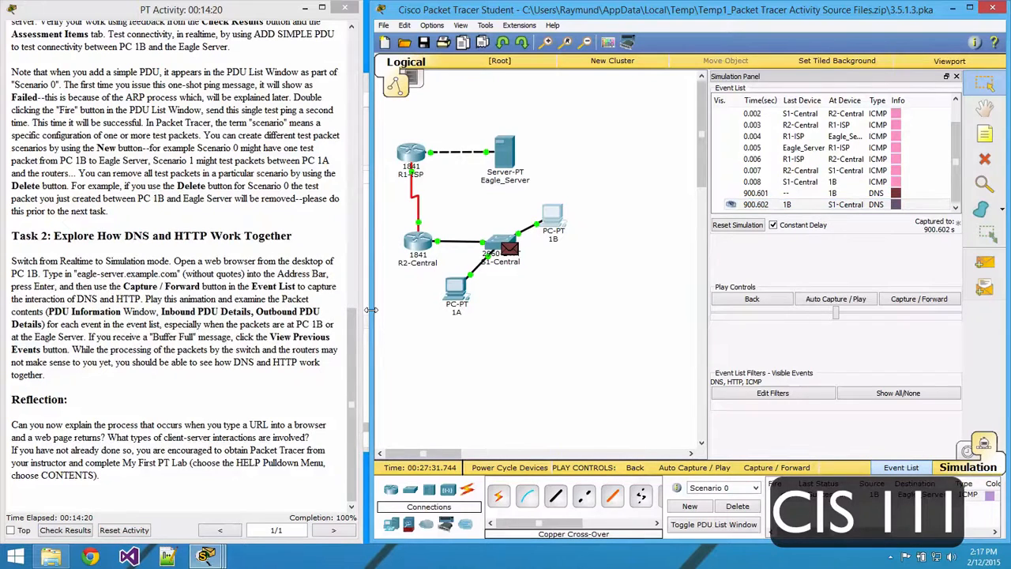